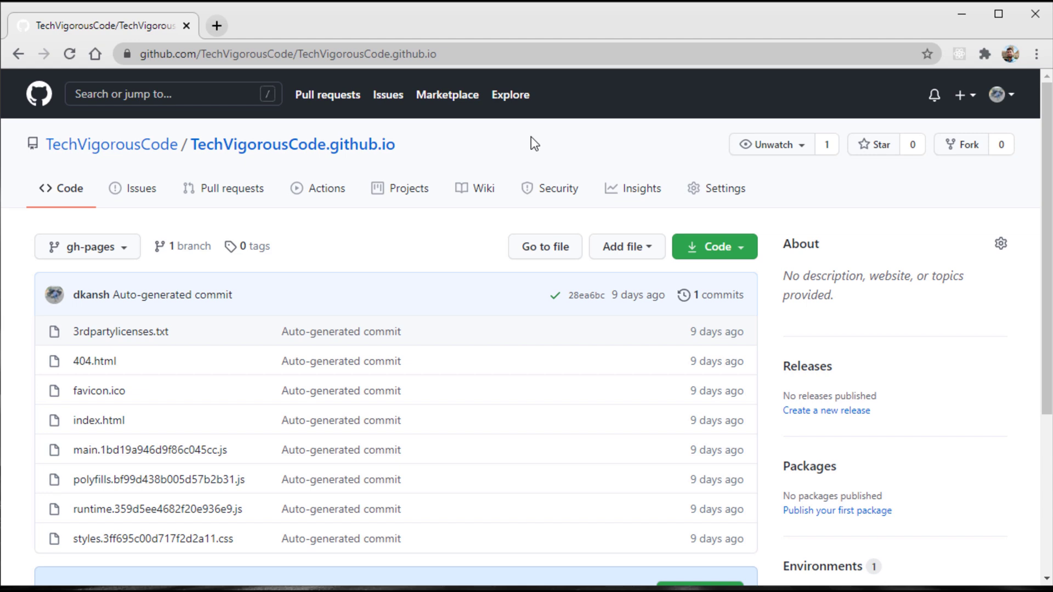
- Copy the repository name TechVigorousCode.github.io and open it as a web address in a new browser tab
{"action": "left_click_drag", "start_coordinate": [530, 137], "coordinate": [190, 145]}
{"action": "key", "text": "ctrl+c"}
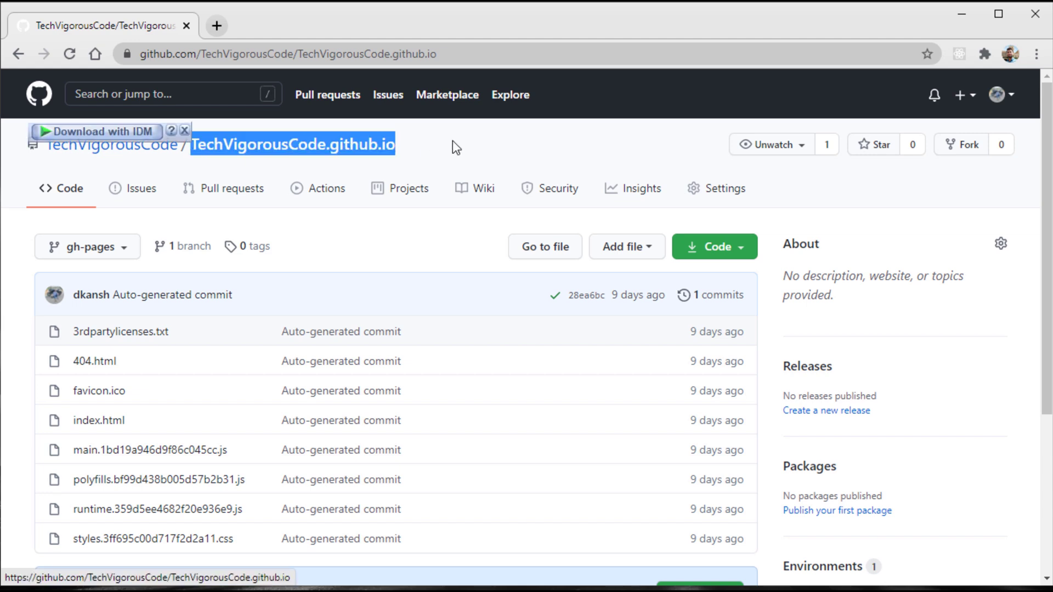
{"action": "left_click", "coordinate": [463, 129]}
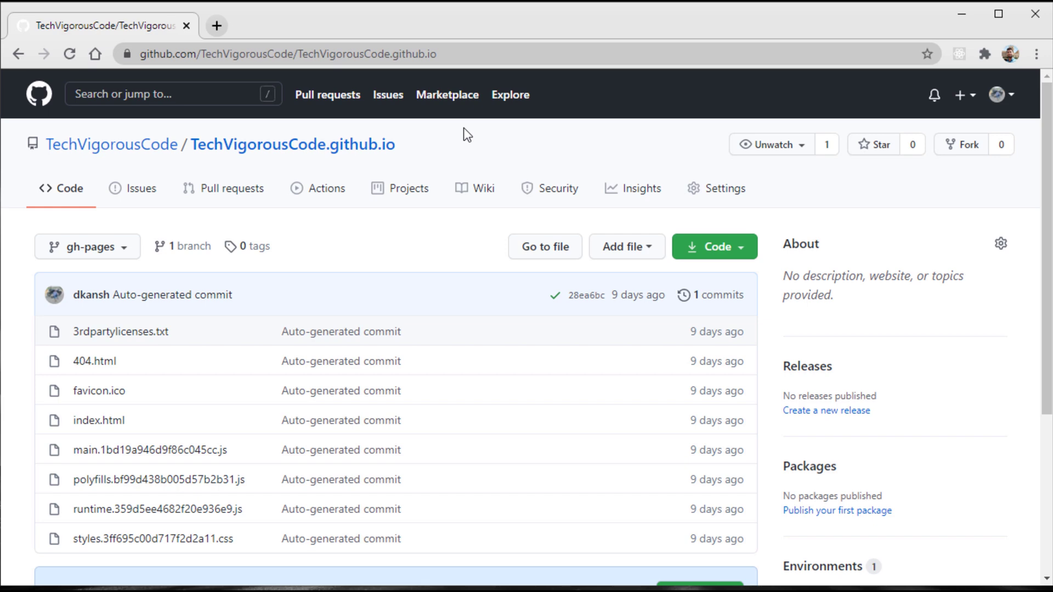
{"action": "left_click", "coordinate": [218, 25]}
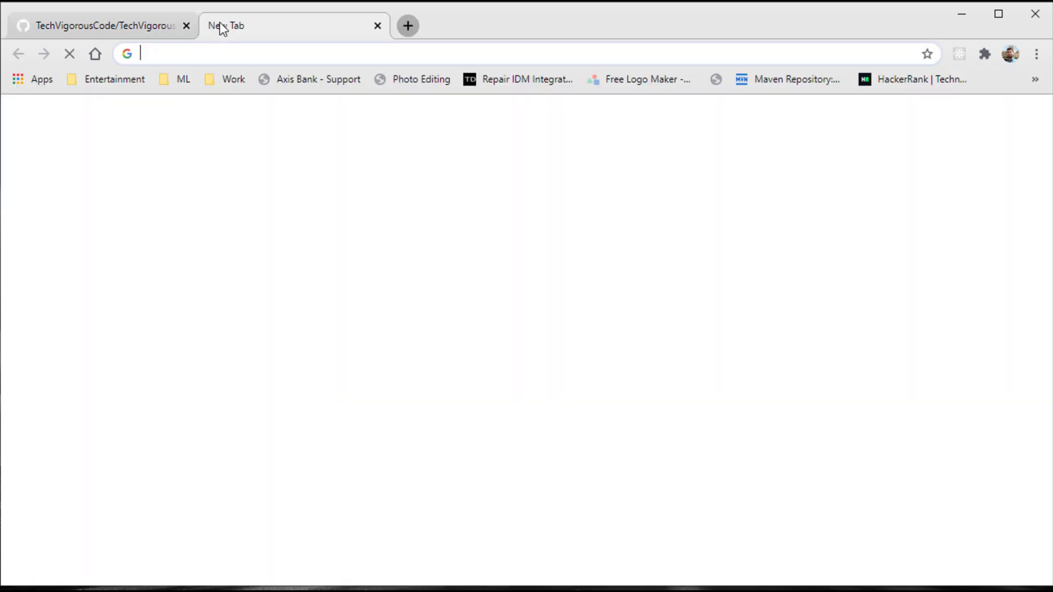
{"action": "key", "text": "ctrl+v"}
{"action": "key", "text": "Return"}
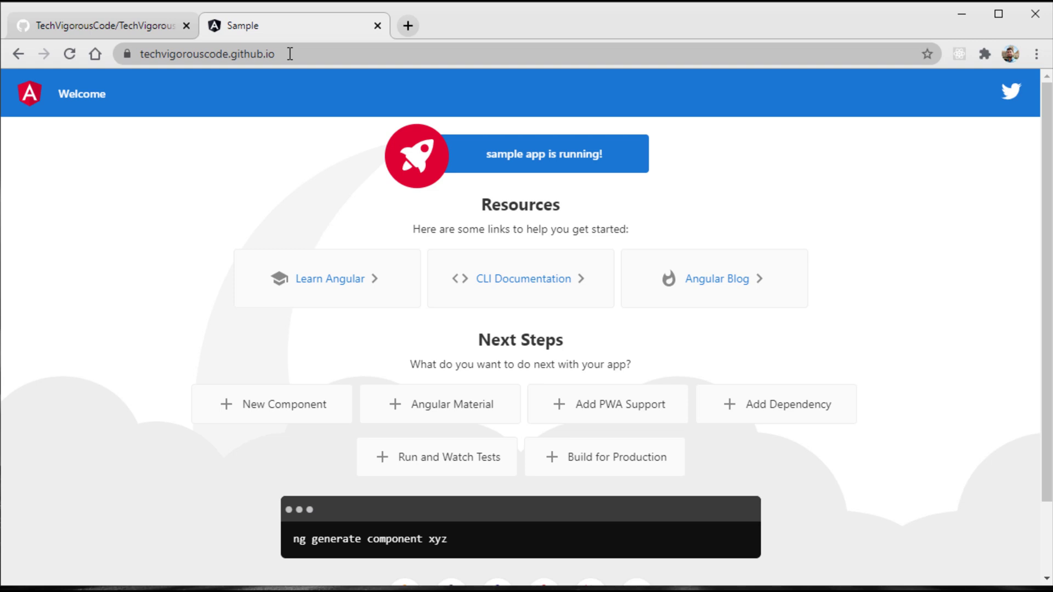
- Open in.godaddy.com in another new browser tab and go to the account's domain management page
{"action": "left_click", "coordinate": [408, 26]}
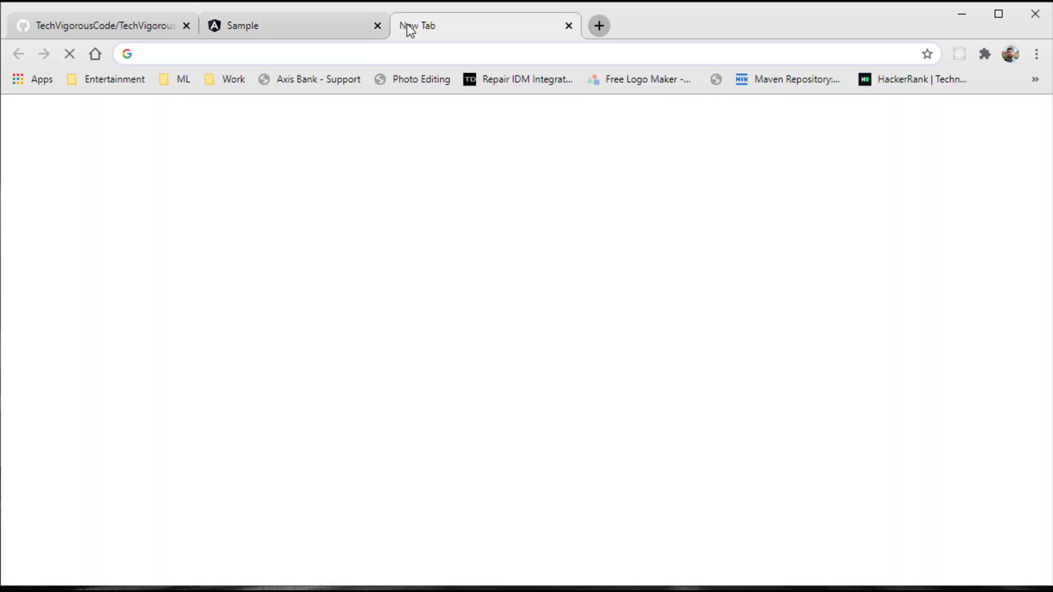
{"action": "type", "text": "go"}
{"action": "key", "text": "Return"}
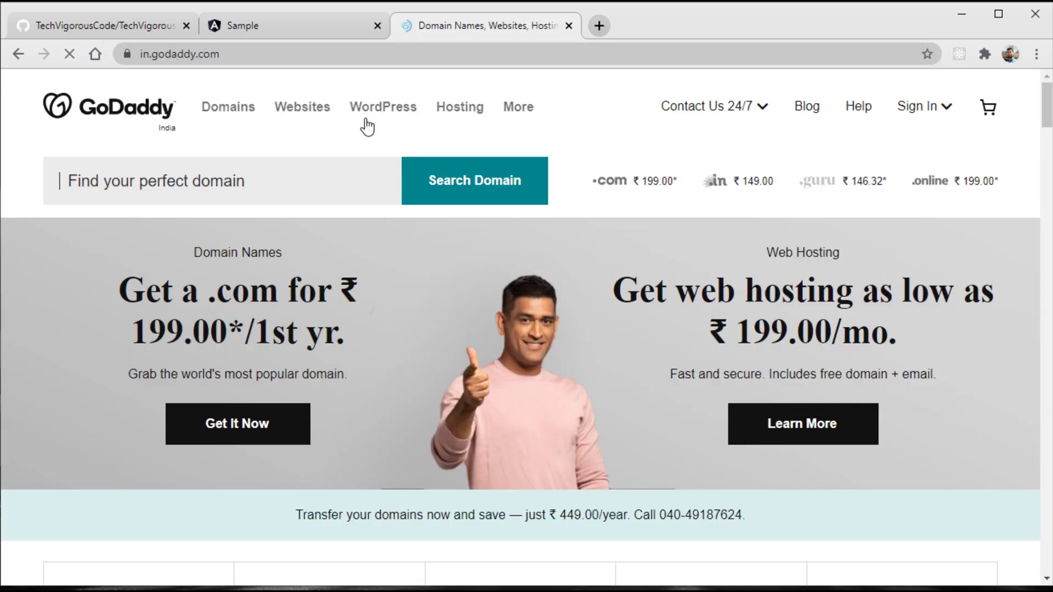
{"action": "left_click", "coordinate": [897, 129]}
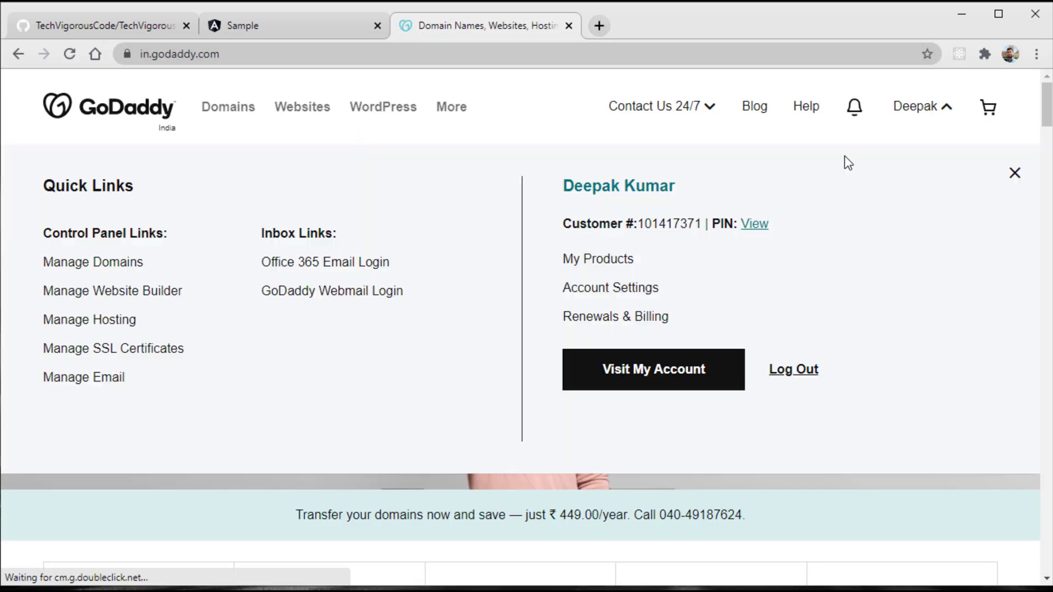
{"action": "left_click", "coordinate": [90, 266]}
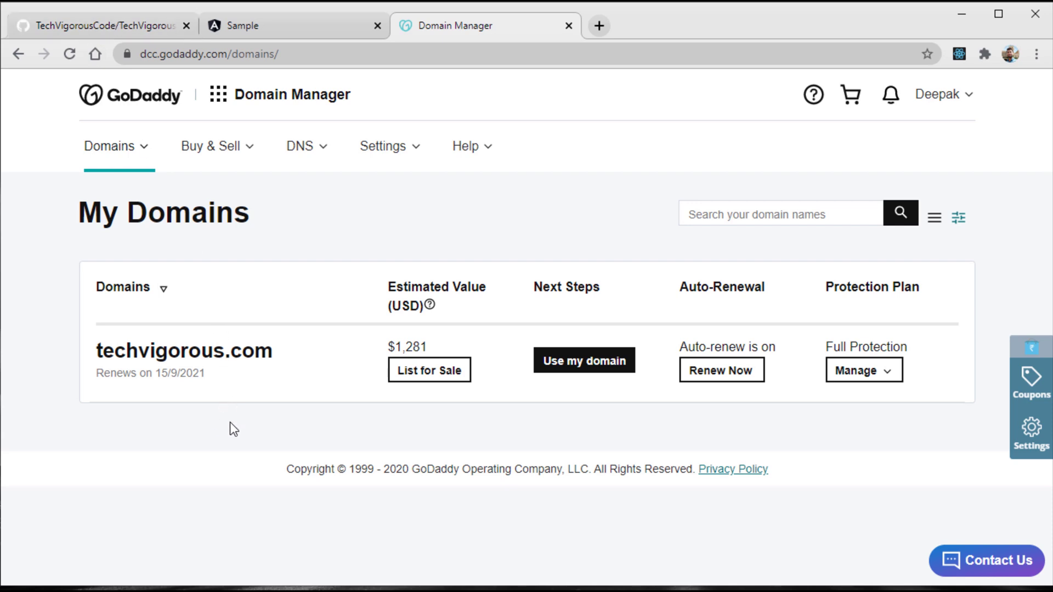
- Open the settings of the domain techvigorous.com and go to its DNS management page
{"action": "left_click", "coordinate": [195, 362]}
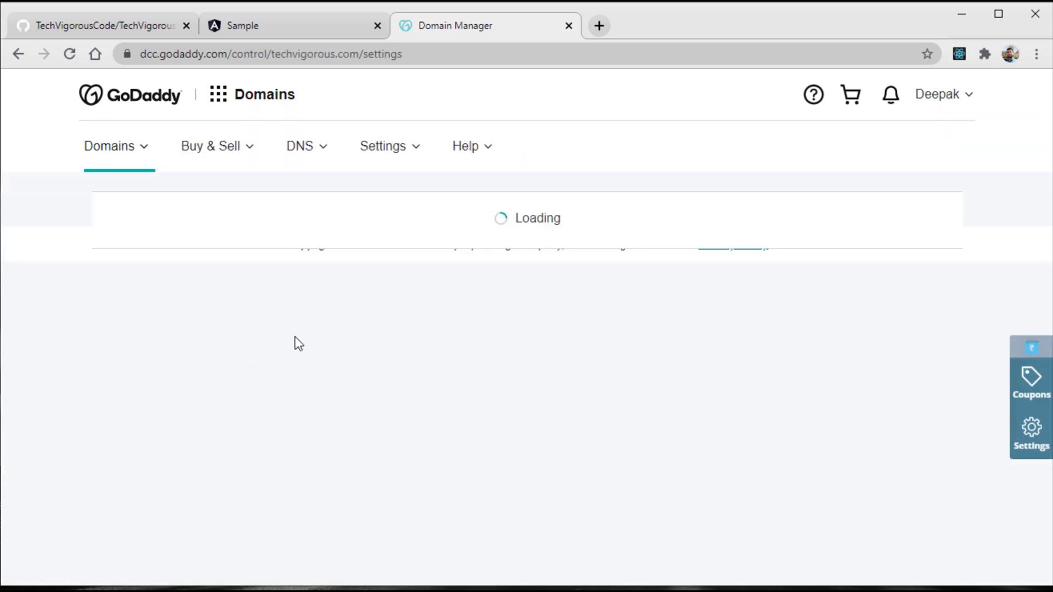
{"action": "scroll", "coordinate": [525, 332], "scroll_direction": "down", "scroll_amount": 20}
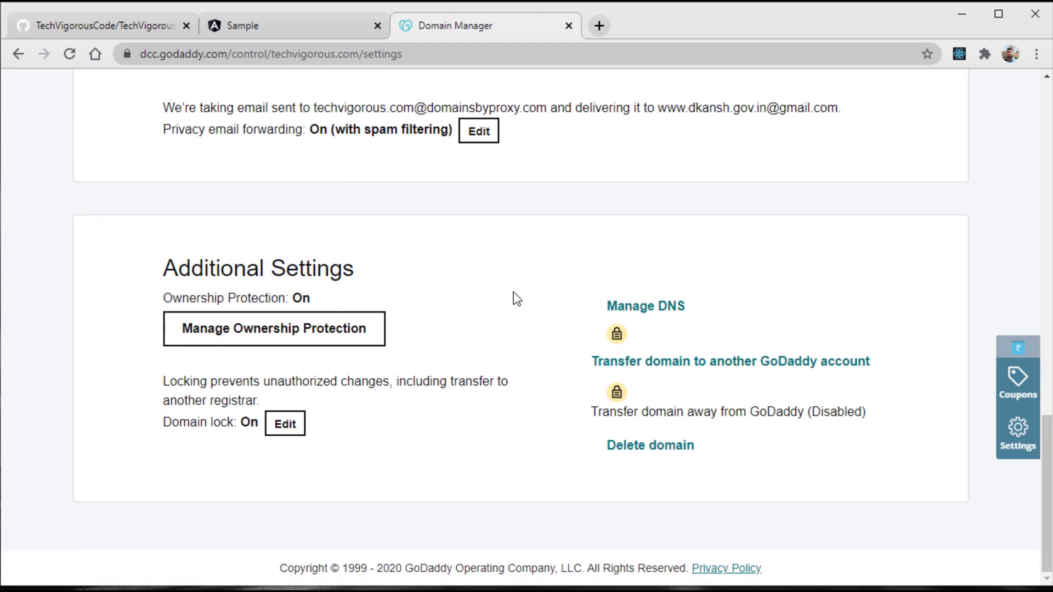
{"action": "left_click", "coordinate": [639, 310]}
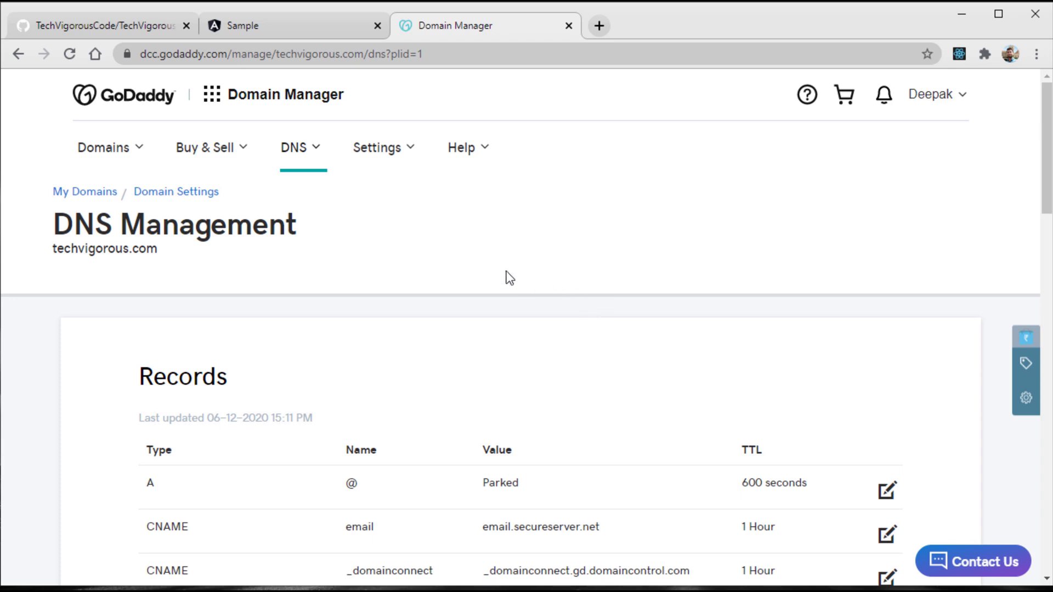
{"action": "scroll", "coordinate": [548, 294], "scroll_direction": "down", "scroll_amount": 10}
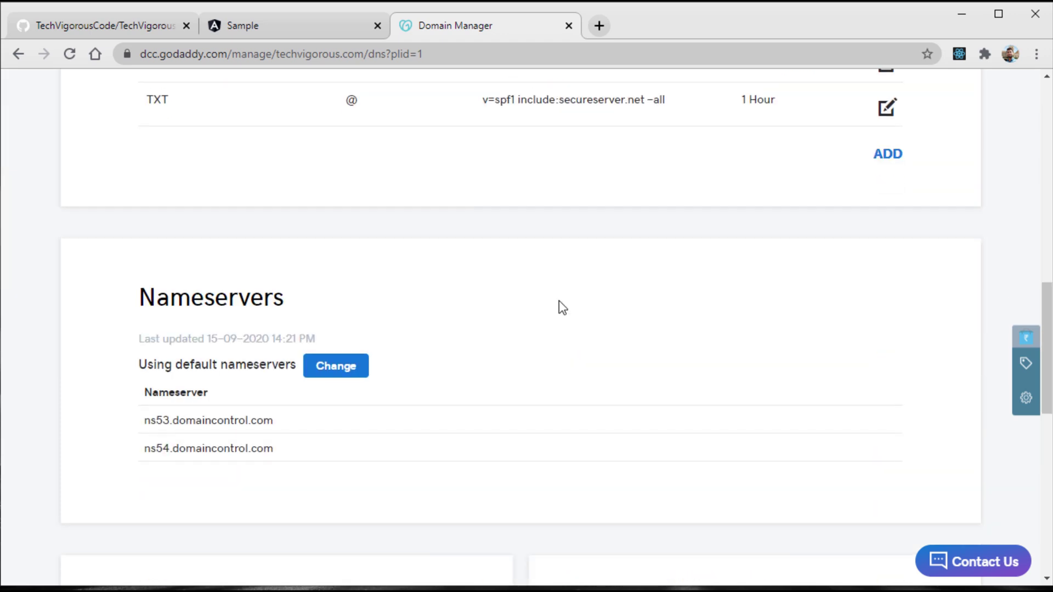
{"action": "scroll", "coordinate": [467, 207], "scroll_direction": "up", "scroll_amount": 2}
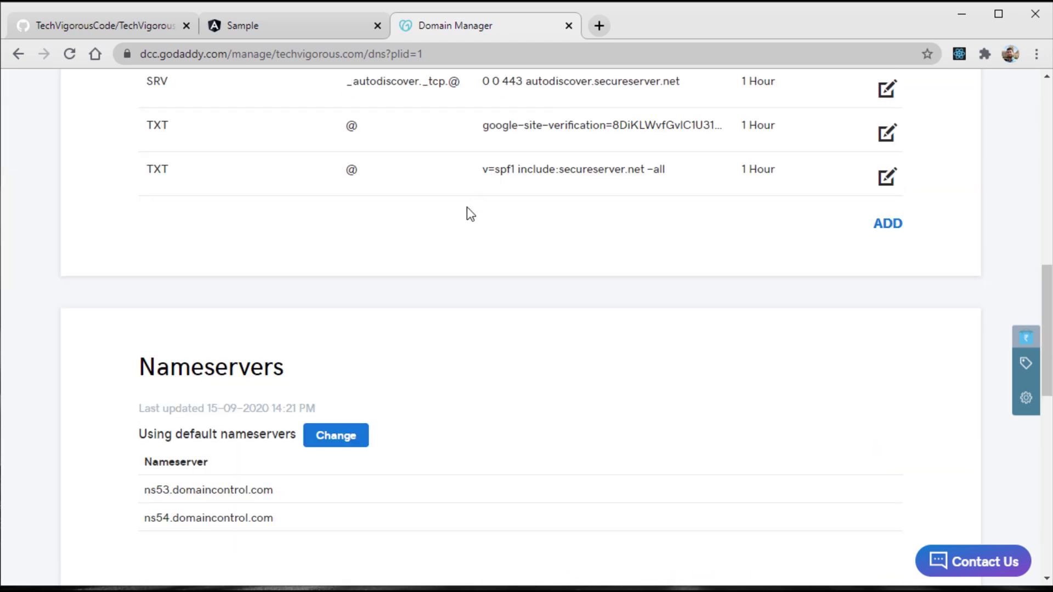
{"action": "left_click", "coordinate": [891, 230]}
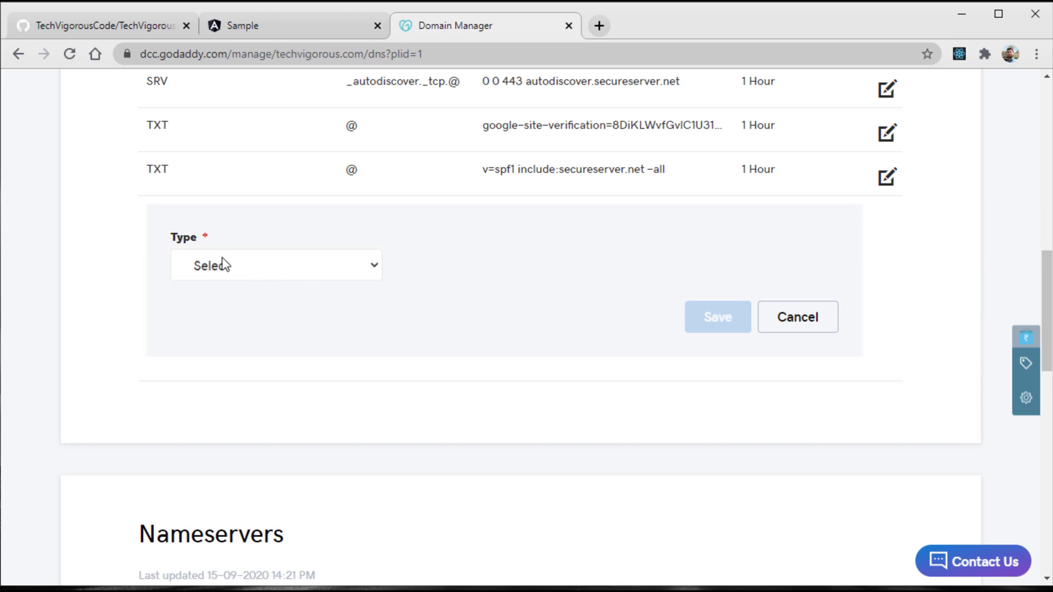
{"action": "left_click", "coordinate": [239, 269]}
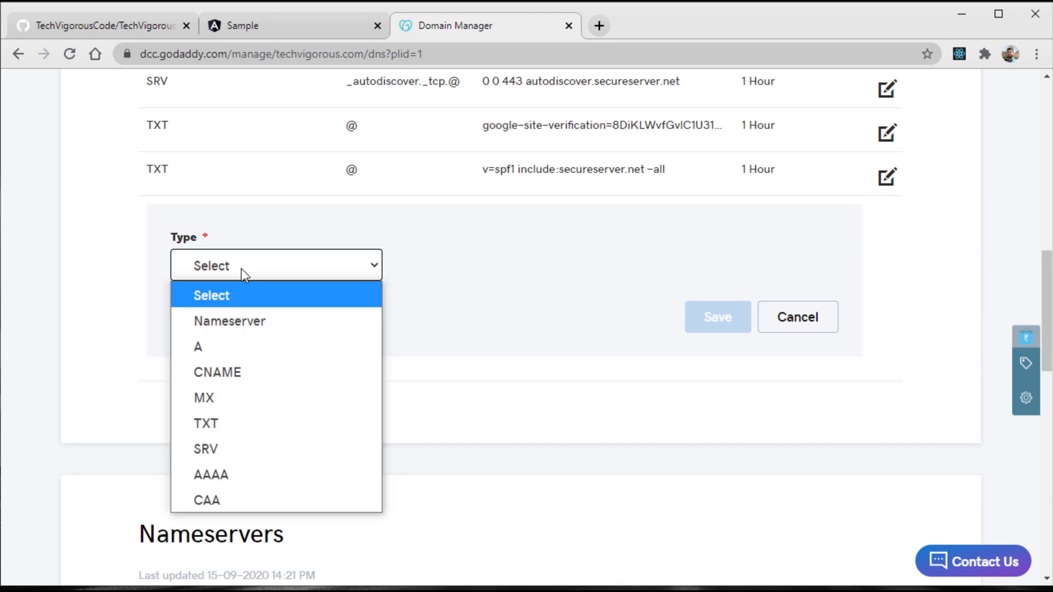
{"action": "left_click", "coordinate": [249, 369]}
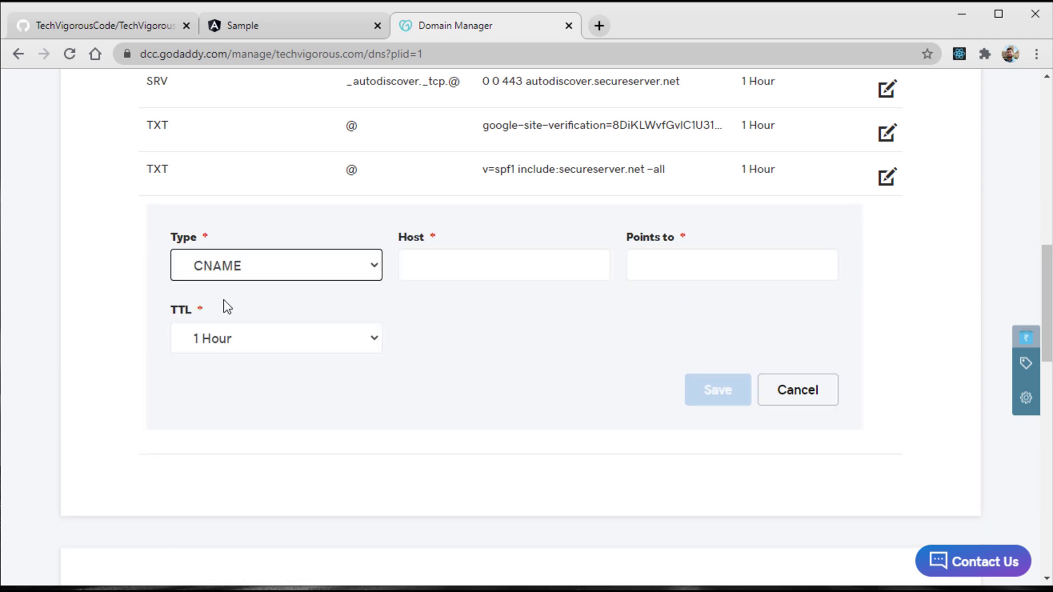
{"action": "left_click", "coordinate": [462, 268]}
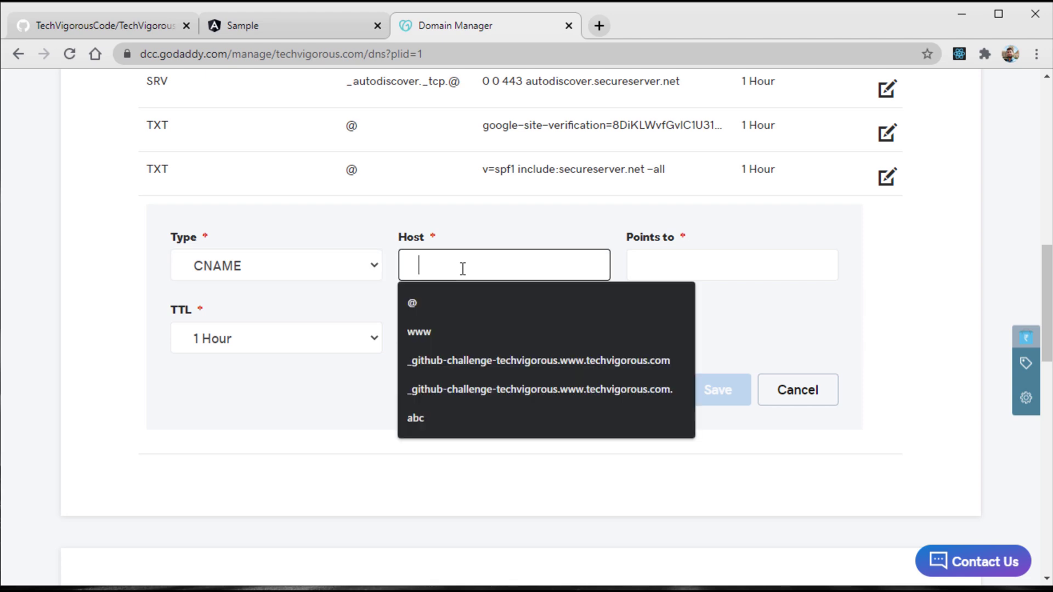
{"action": "left_click", "coordinate": [445, 334]}
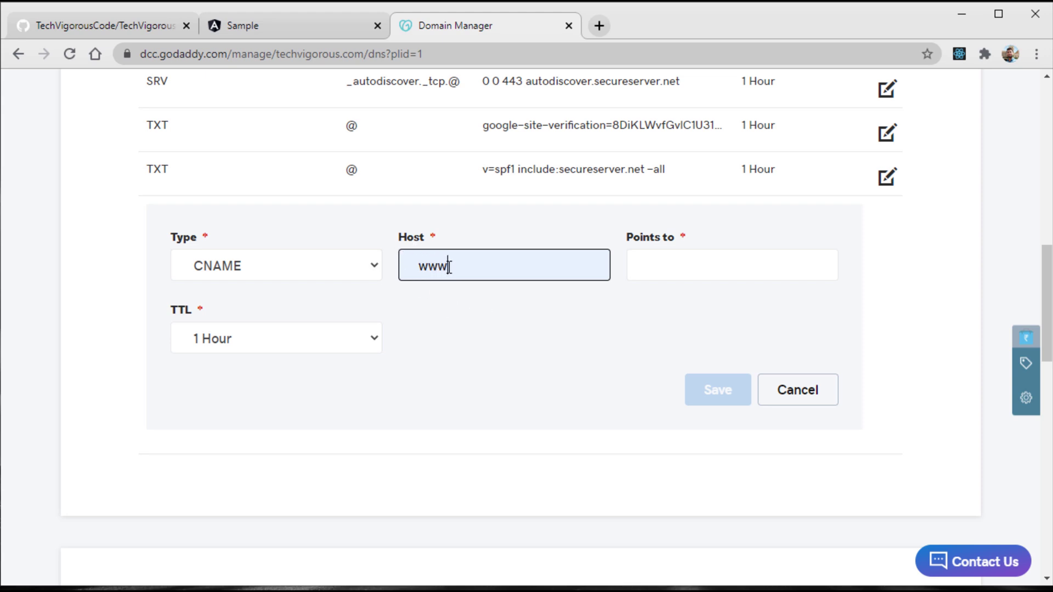
- Copy the web address of the published Angular sample site for the record's destination
{"action": "left_click", "coordinate": [656, 267]}
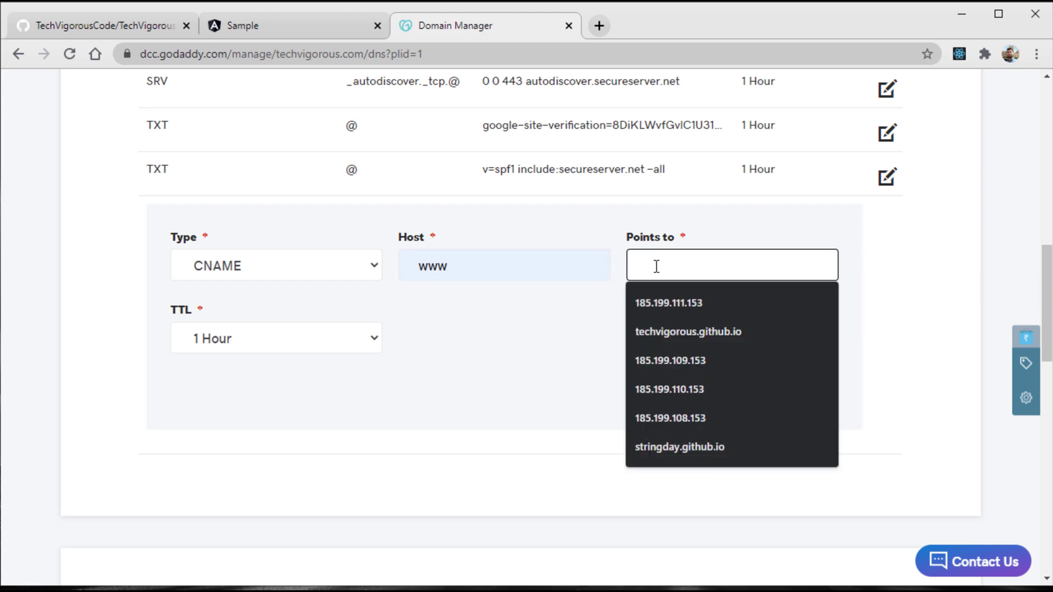
{"action": "left_click", "coordinate": [574, 329]}
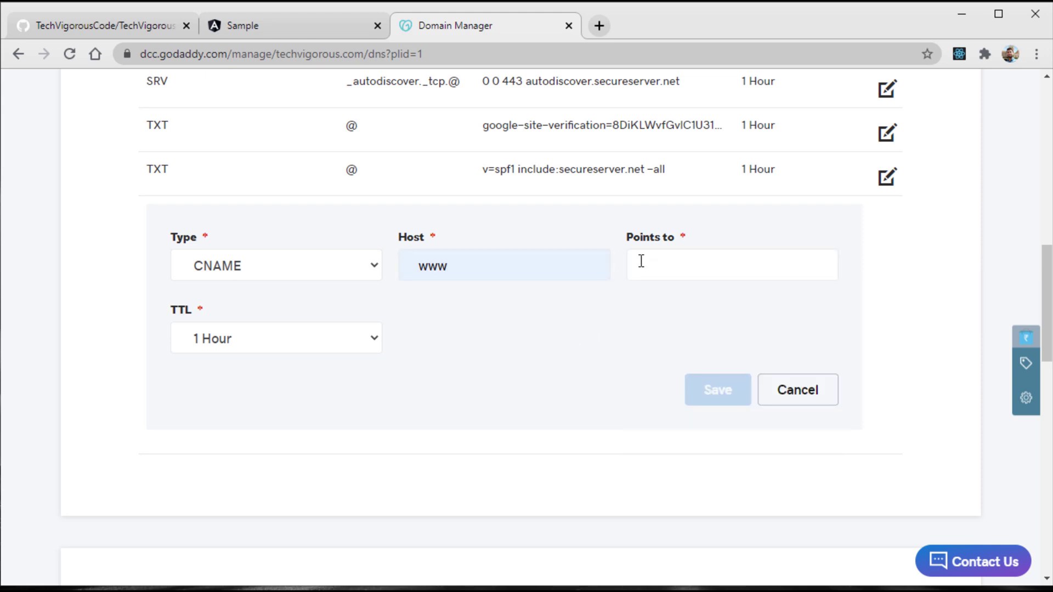
{"action": "left_click", "coordinate": [301, 24]}
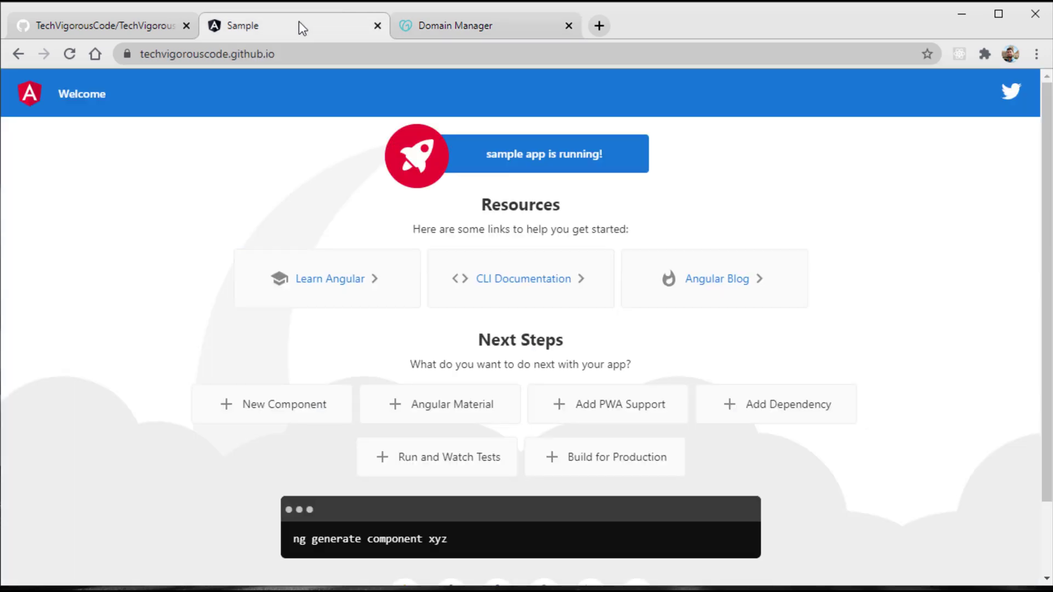
{"action": "left_click", "coordinate": [140, 52]}
{"action": "key", "text": "ctrl+c"}
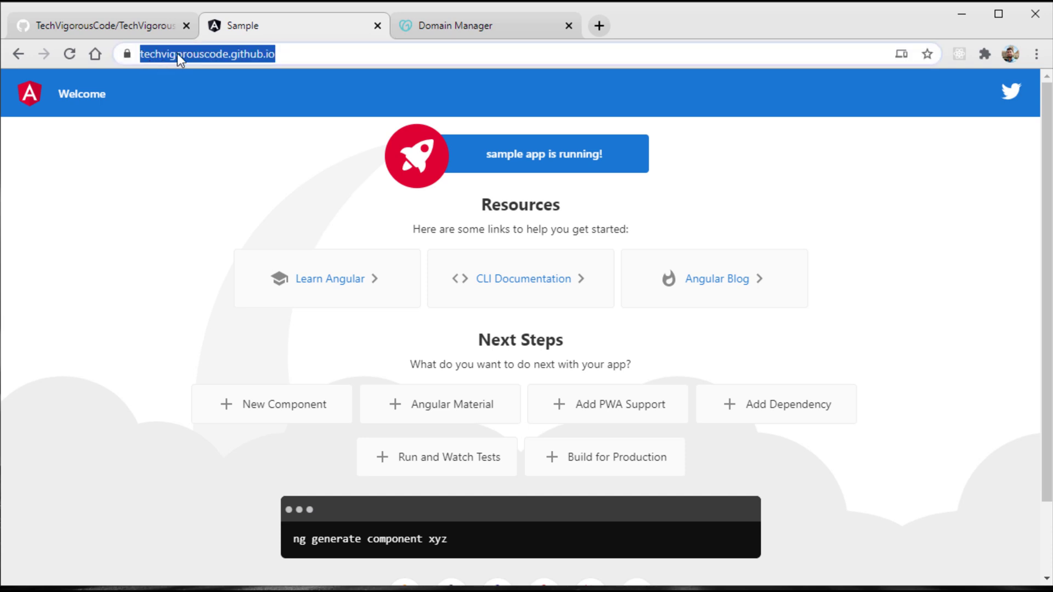
{"action": "left_click", "coordinate": [453, 27]}
{"action": "left_click", "coordinate": [690, 257]}
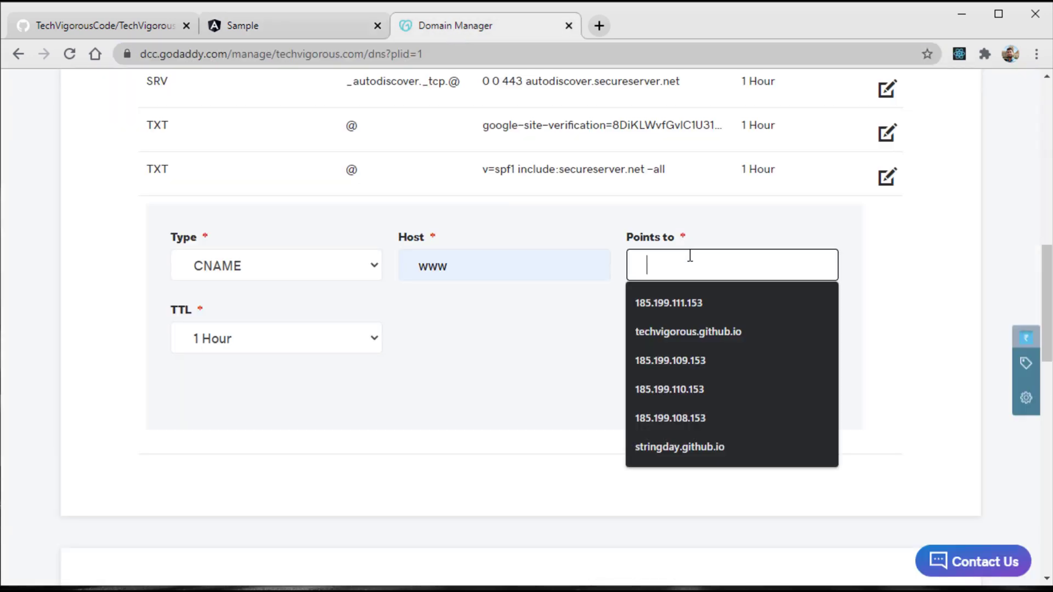
{"action": "key", "text": "ctrl+v"}
{"action": "left_click_drag", "start_coordinate": [651, 264], "coordinate": [588, 266]}
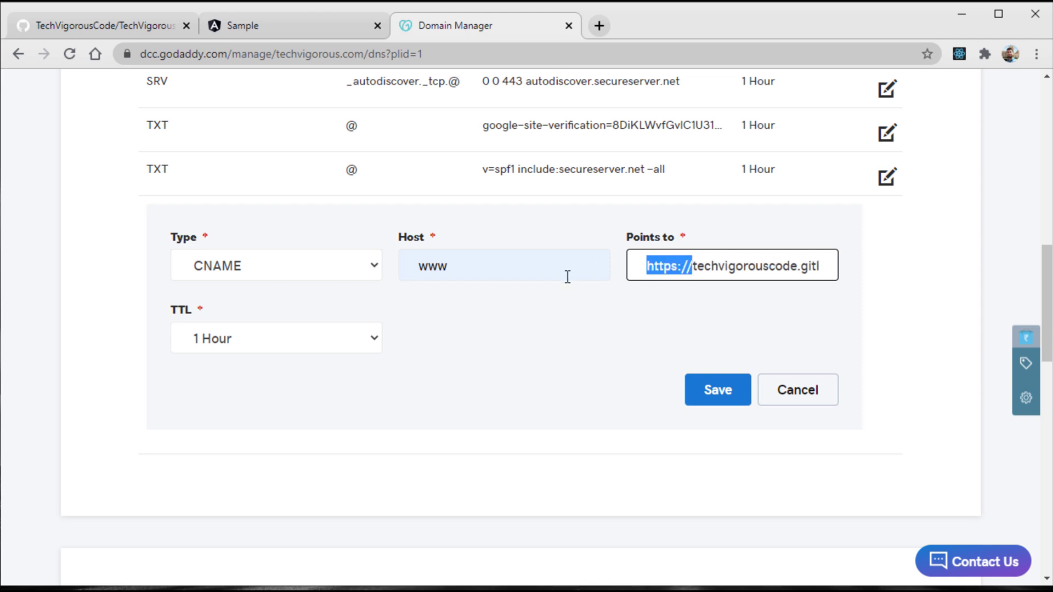
{"action": "key", "text": "BackSpace"}
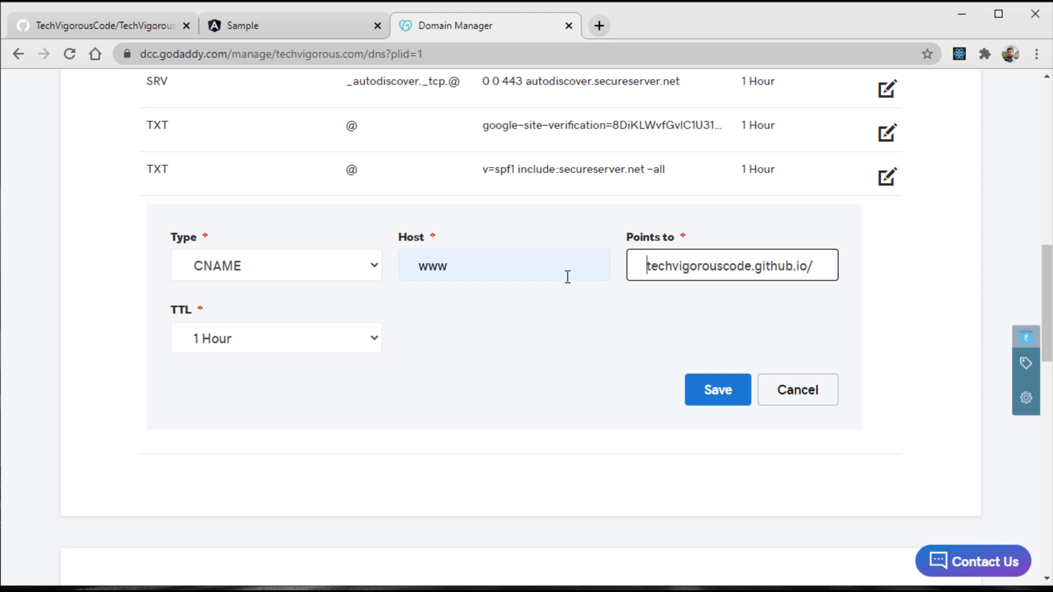
{"action": "left_click", "coordinate": [825, 265]}
{"action": "key", "text": "BackSpace"}
{"action": "left_click", "coordinate": [714, 395]}
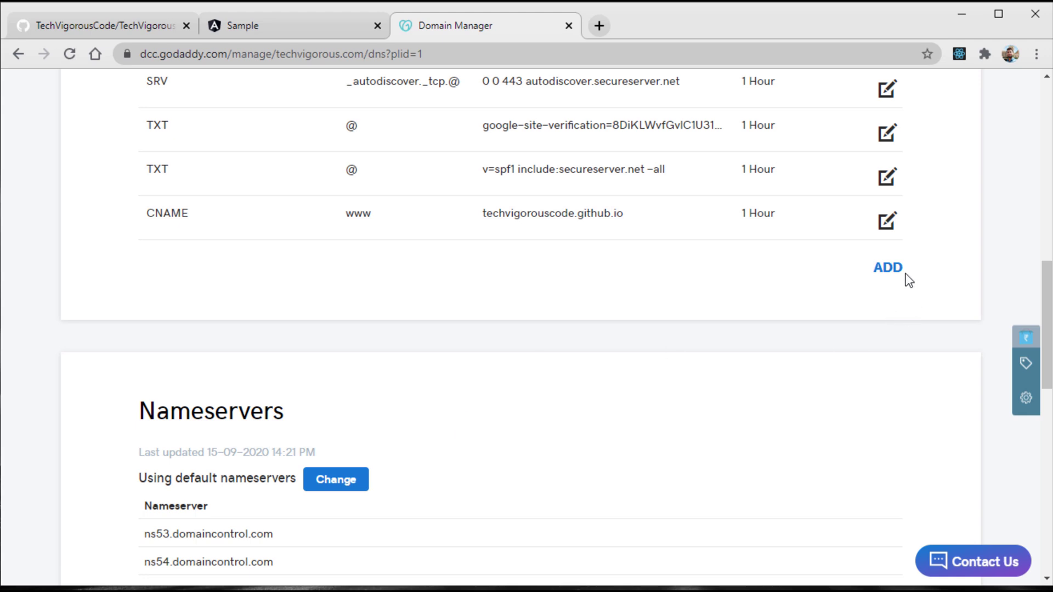
- Start another DNS record of type A and set its host to @
{"action": "left_click", "coordinate": [889, 269]}
{"action": "left_click", "coordinate": [305, 311]}
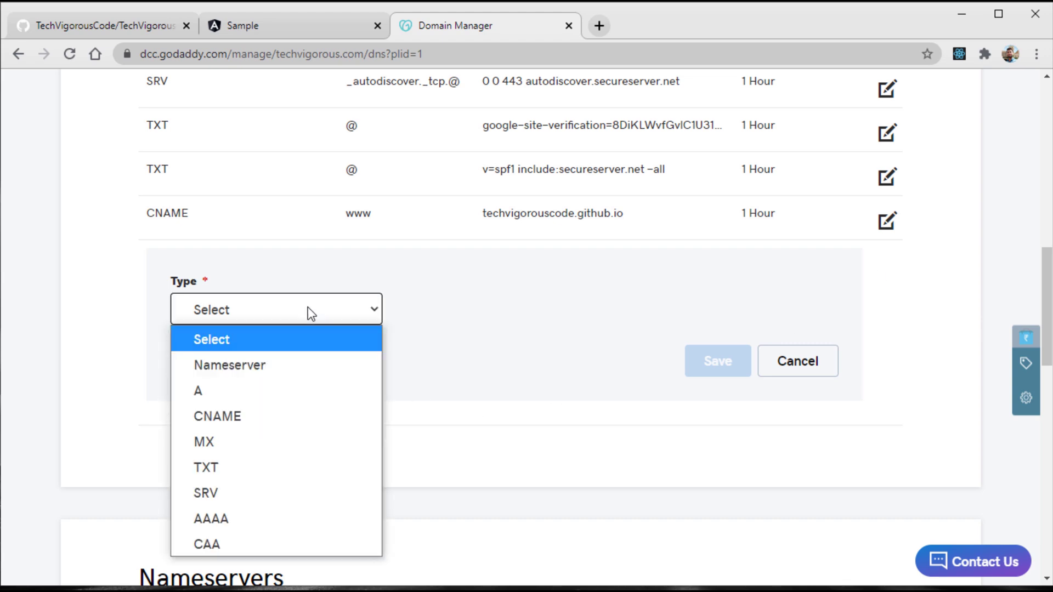
{"action": "left_click", "coordinate": [231, 390]}
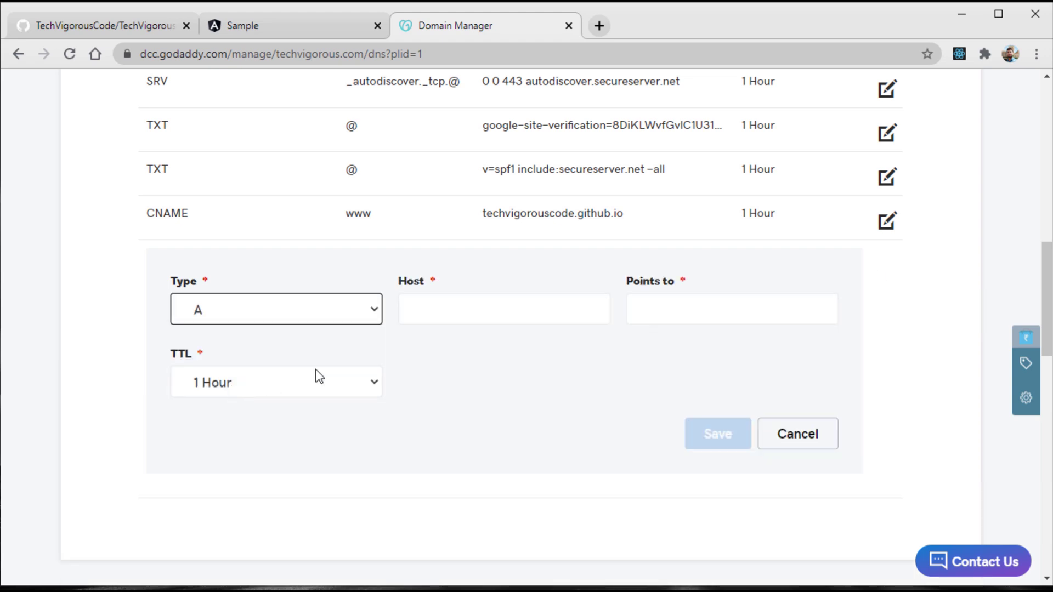
{"action": "left_click", "coordinate": [448, 313]}
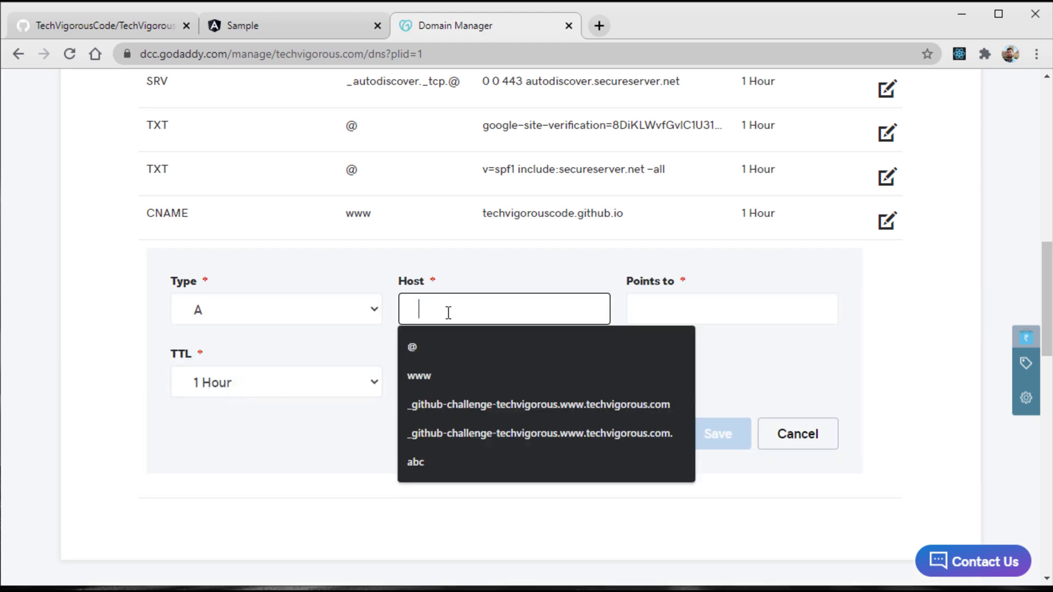
{"action": "left_click", "coordinate": [435, 344]}
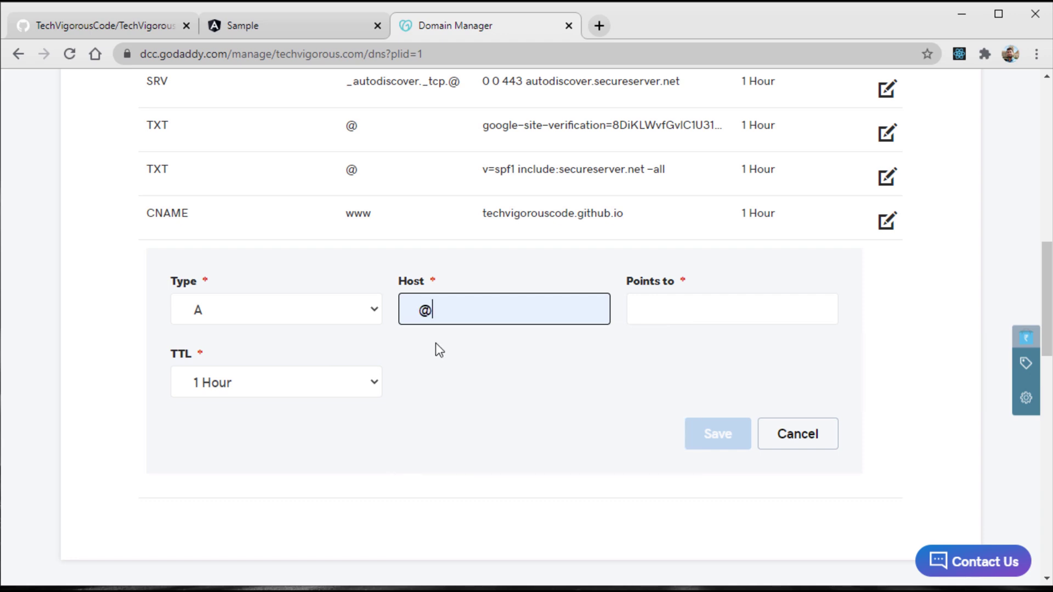
{"action": "left_click", "coordinate": [665, 308]}
{"action": "left_click", "coordinate": [557, 427]}
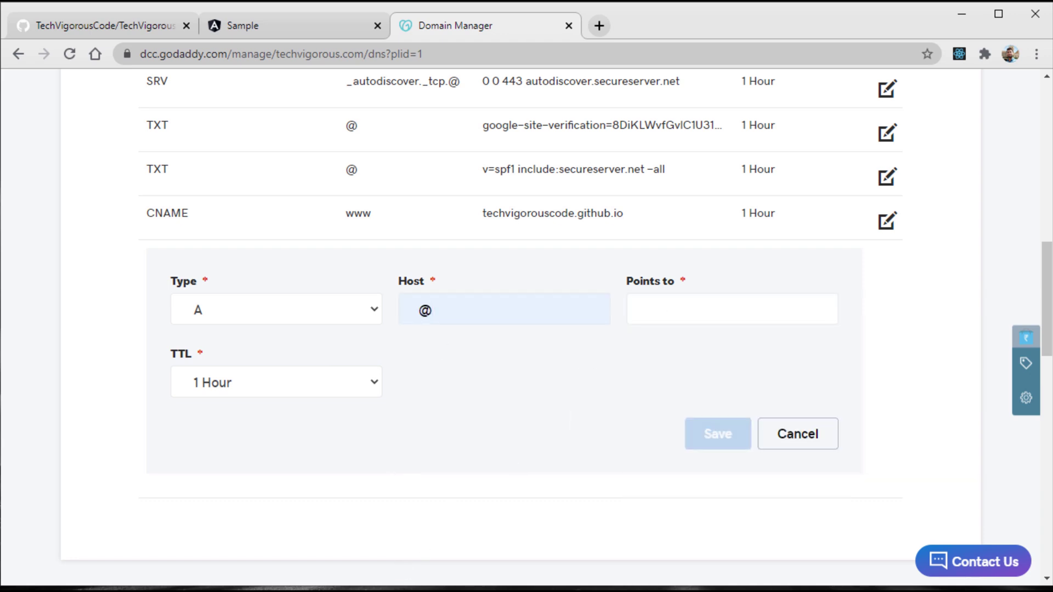
- Copy the first IP address, 185.199.108.153, from the Notepad list, use it as the destination of the @ A record, and save the record
{"action": "left_click", "coordinate": [369, 589]}
{"action": "left_click_drag", "start_coordinate": [273, 237], "coordinate": [107, 155]}
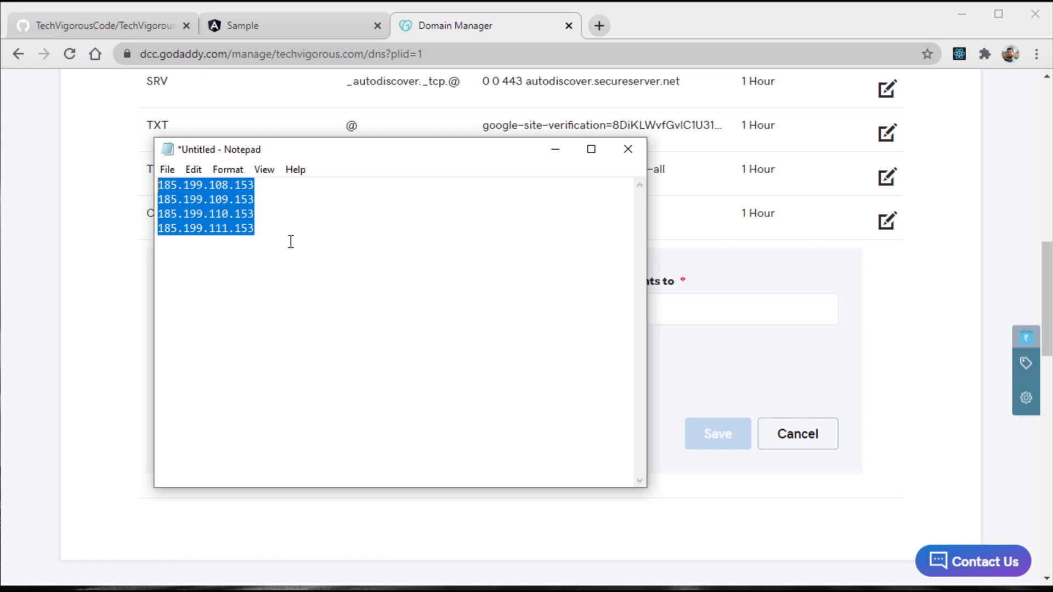
{"action": "left_click", "coordinate": [270, 240]}
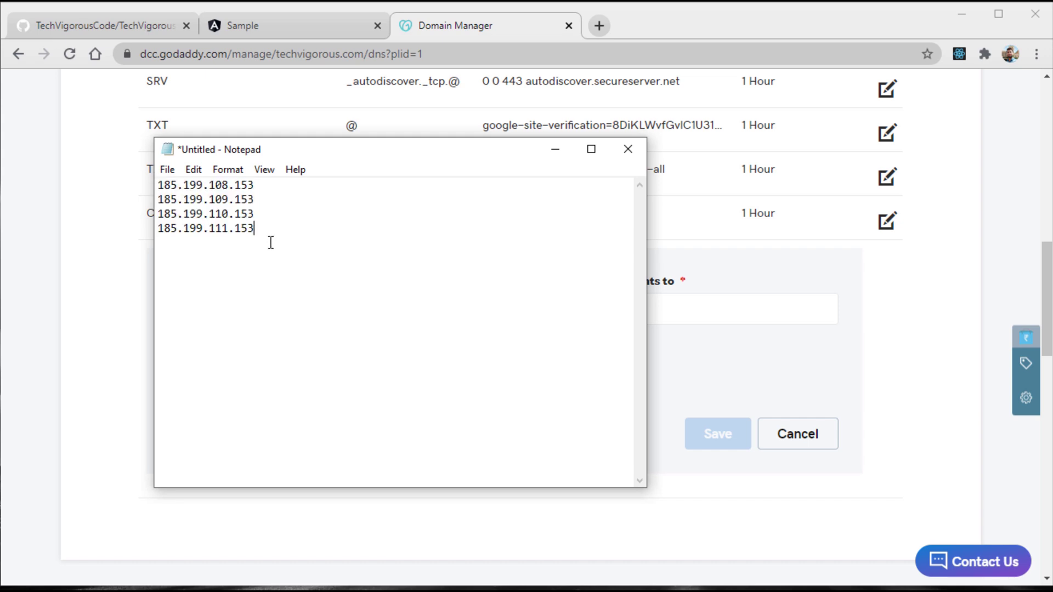
{"action": "left_click_drag", "start_coordinate": [269, 236], "coordinate": [159, 173]}
{"action": "left_click", "coordinate": [364, 312]}
{"action": "left_click_drag", "start_coordinate": [269, 188], "coordinate": [119, 185]}
{"action": "key", "text": "ctrl+c"}
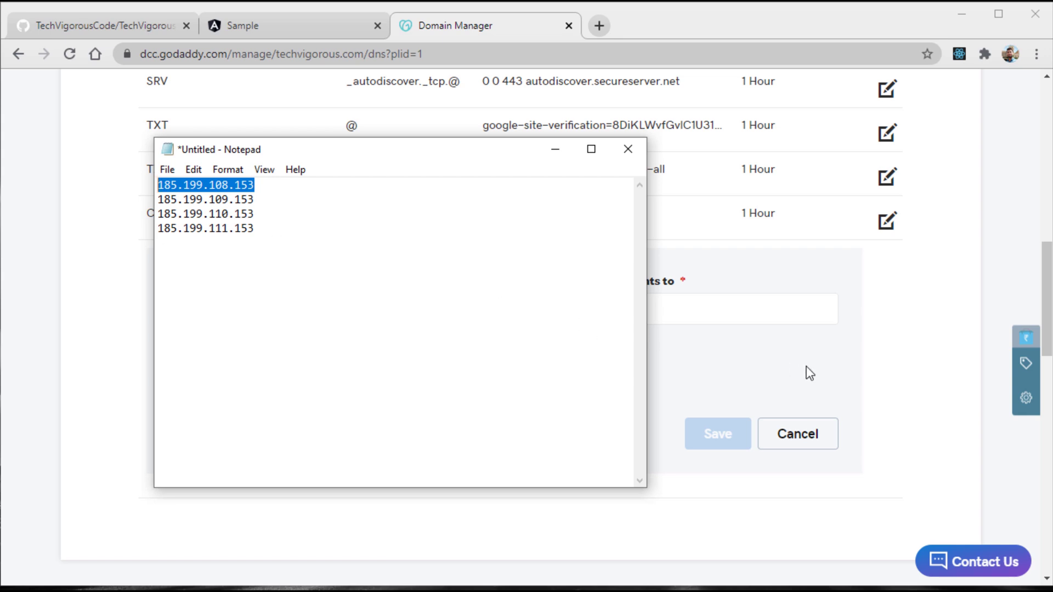
{"action": "left_click", "coordinate": [776, 310]}
{"action": "key", "text": "ctrl+v"}
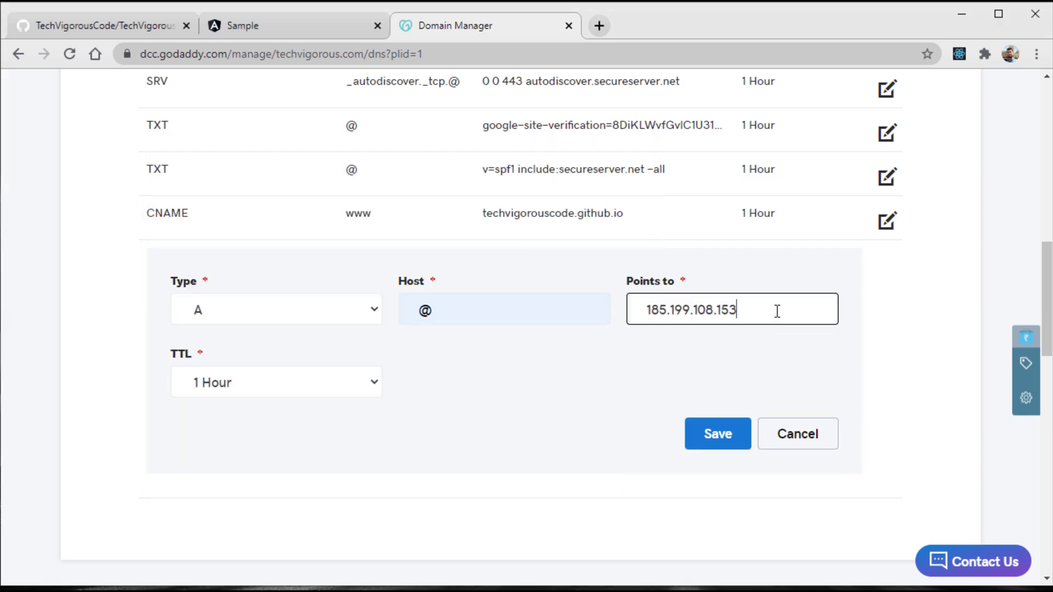
{"action": "left_click", "coordinate": [723, 434]}
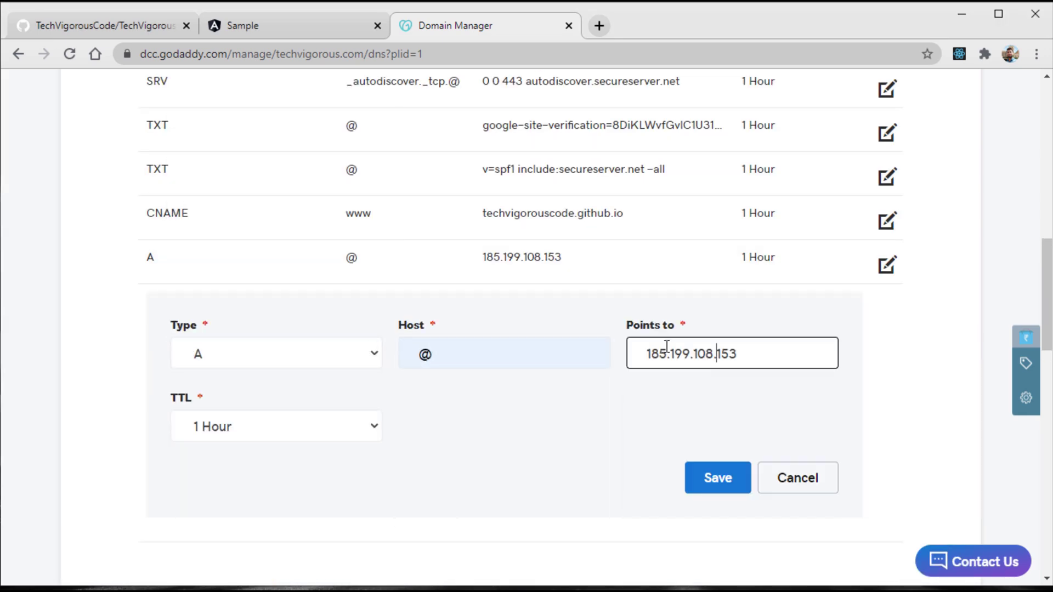
- Add three more A records with host @, pointing to 185.199.109.153, 185.199.110.153 and 185.199.111.153
{"action": "left_click", "coordinate": [718, 477]}
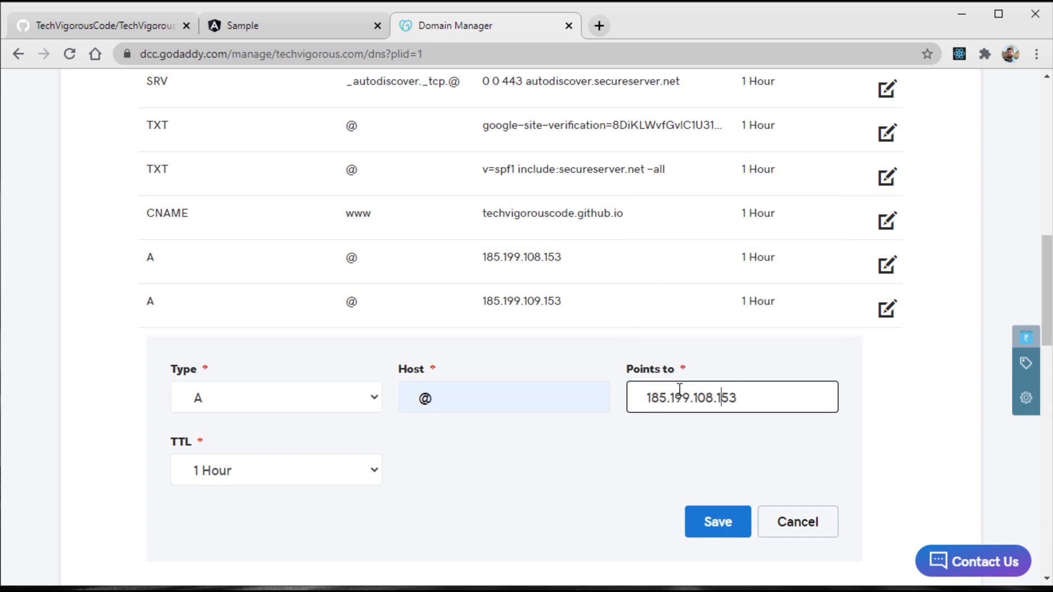
{"action": "left_click", "coordinate": [717, 521]}
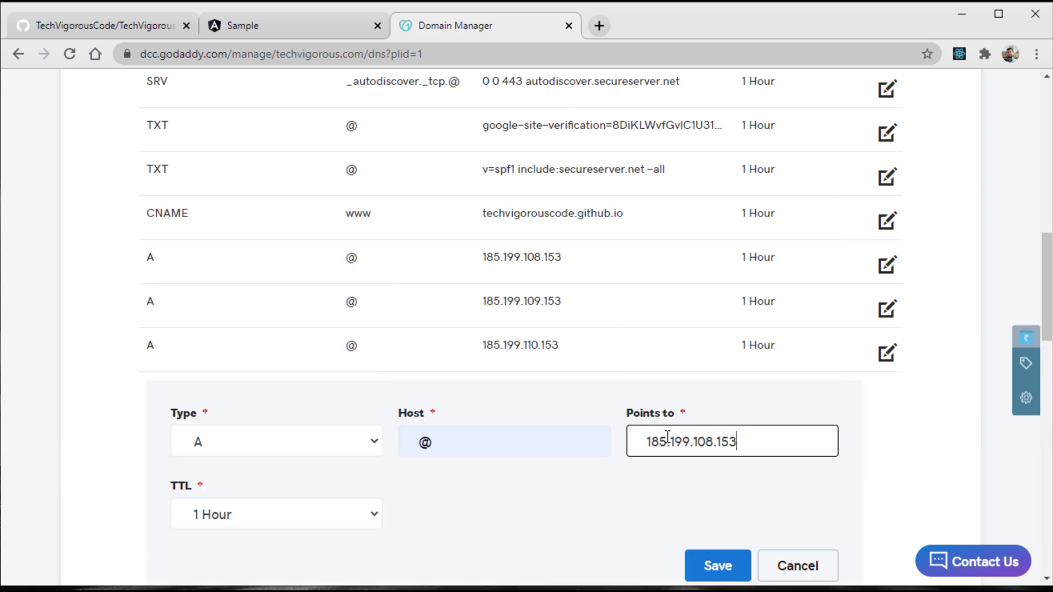
{"action": "type", "text": "111"}
{"action": "key", "text": "Return"}
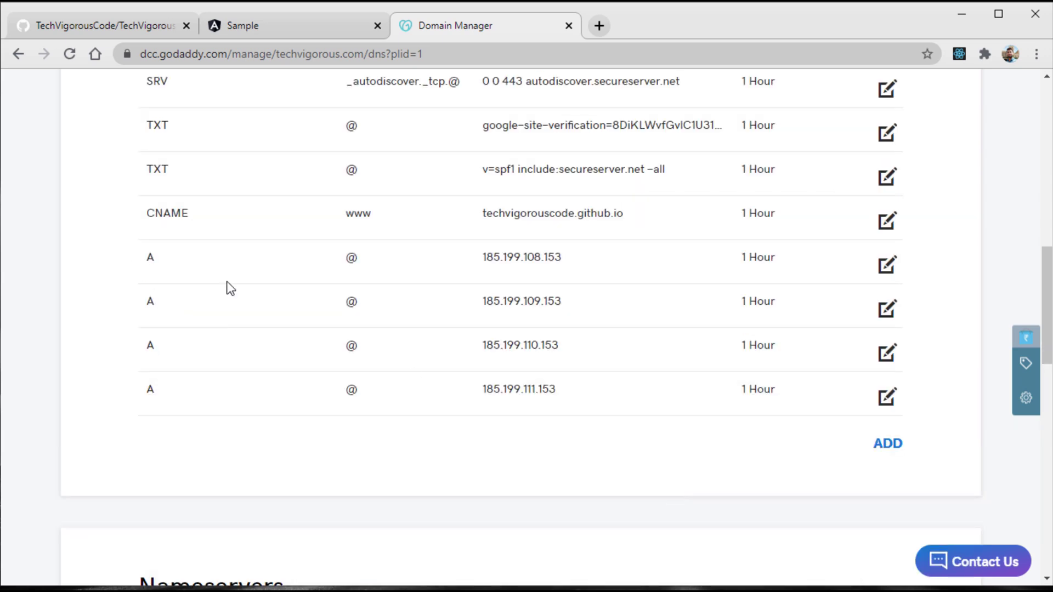
- Compare the four IP addresses listed in Notepad with the saved A records
{"action": "key", "text": "alt+Tab"}
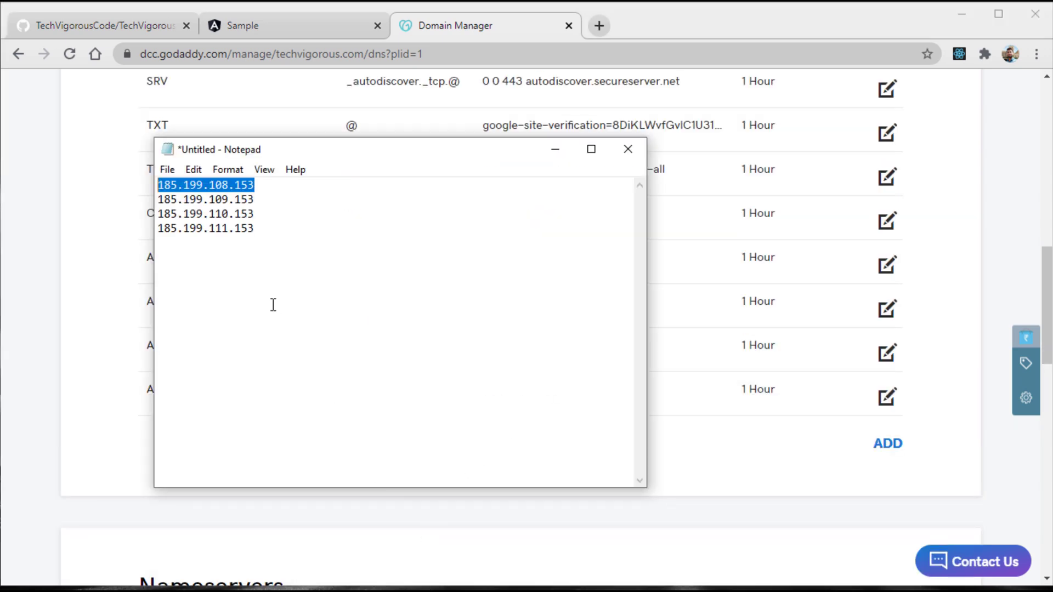
{"action": "left_click_drag", "start_coordinate": [268, 230], "coordinate": [155, 182]}
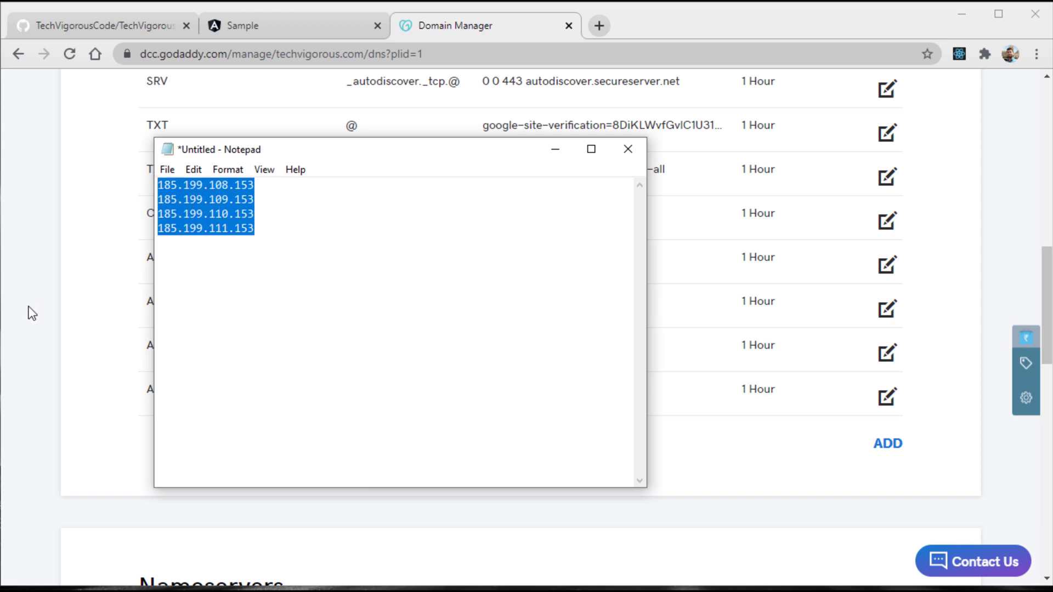
{"action": "key", "text": "alt+Tab"}
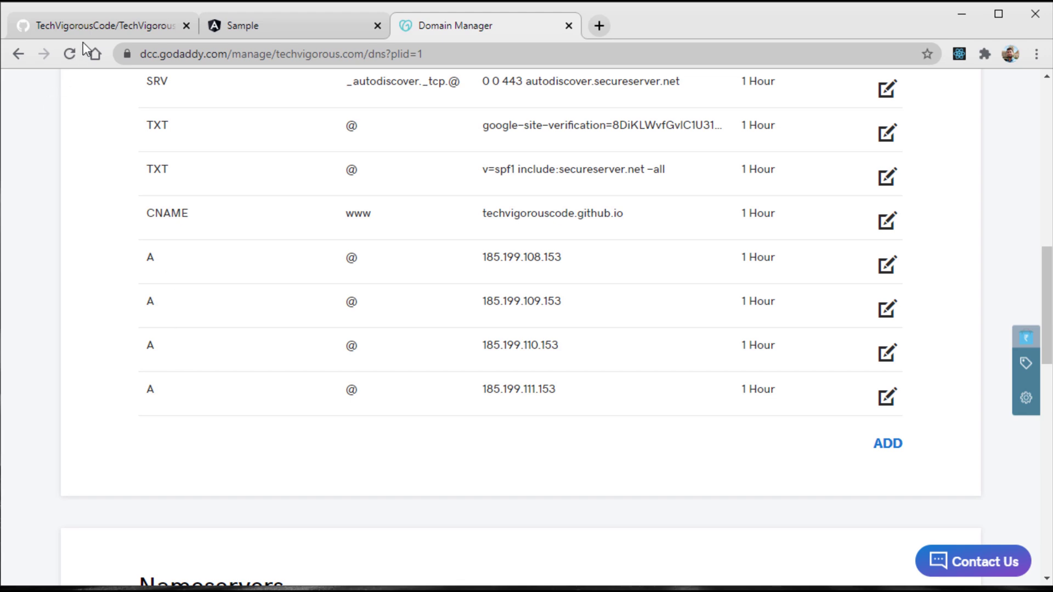
- Open the settings of the TechVigorousCode.github.io repository on GitHub and go to the custom domain of its GitHub Pages section
{"action": "left_click", "coordinate": [90, 27]}
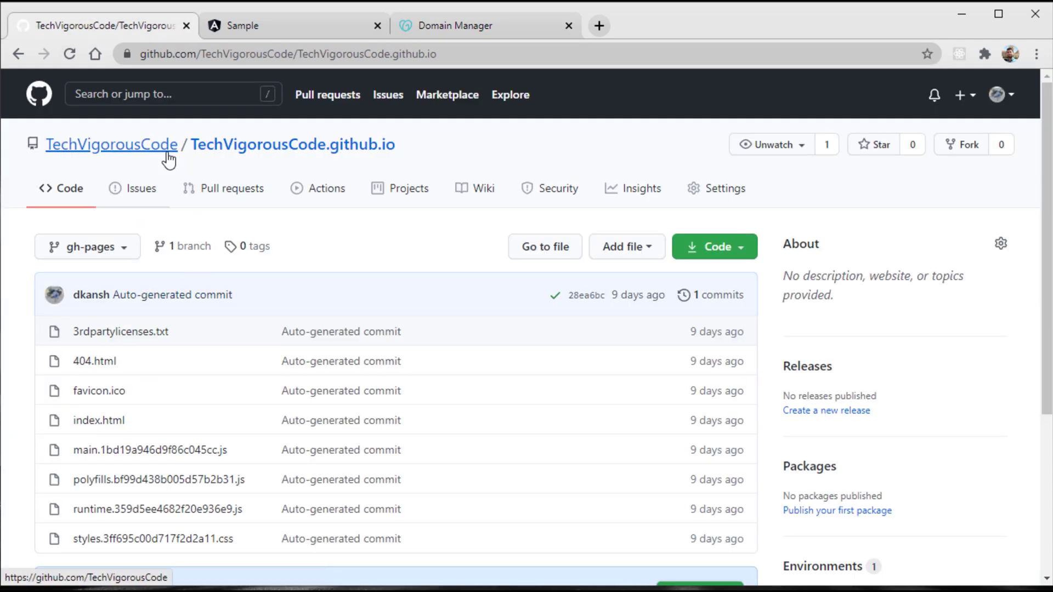
{"action": "left_click", "coordinate": [729, 193]}
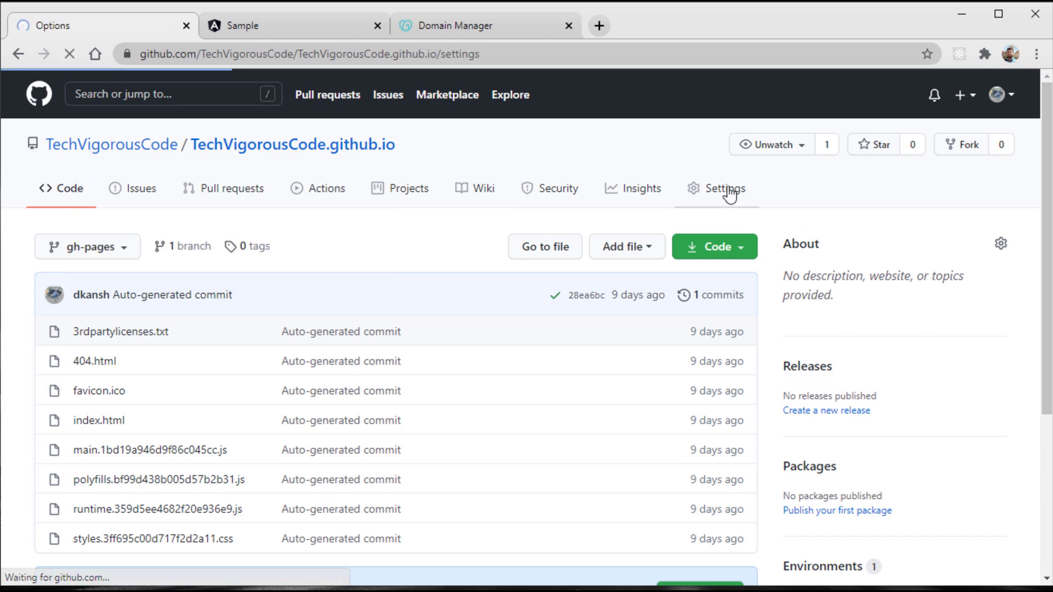
{"action": "scroll", "coordinate": [515, 341], "scroll_direction": "down", "scroll_amount": 5}
{"action": "scroll", "coordinate": [514, 337], "scroll_direction": "down", "scroll_amount": 20}
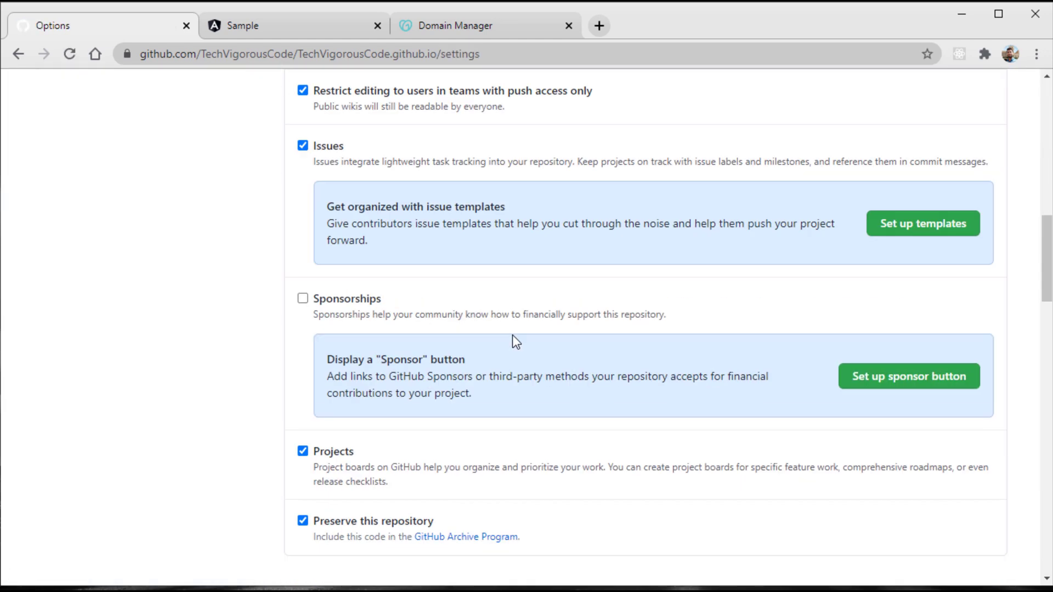
{"action": "scroll", "coordinate": [509, 339], "scroll_direction": "down", "scroll_amount": 5}
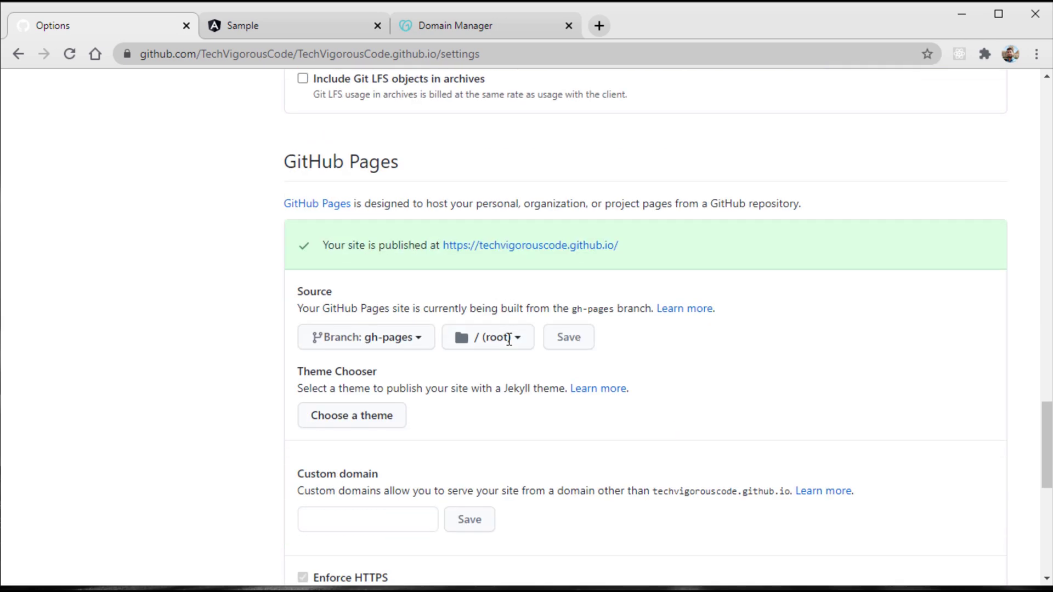
{"action": "triple_click", "coordinate": [296, 160]}
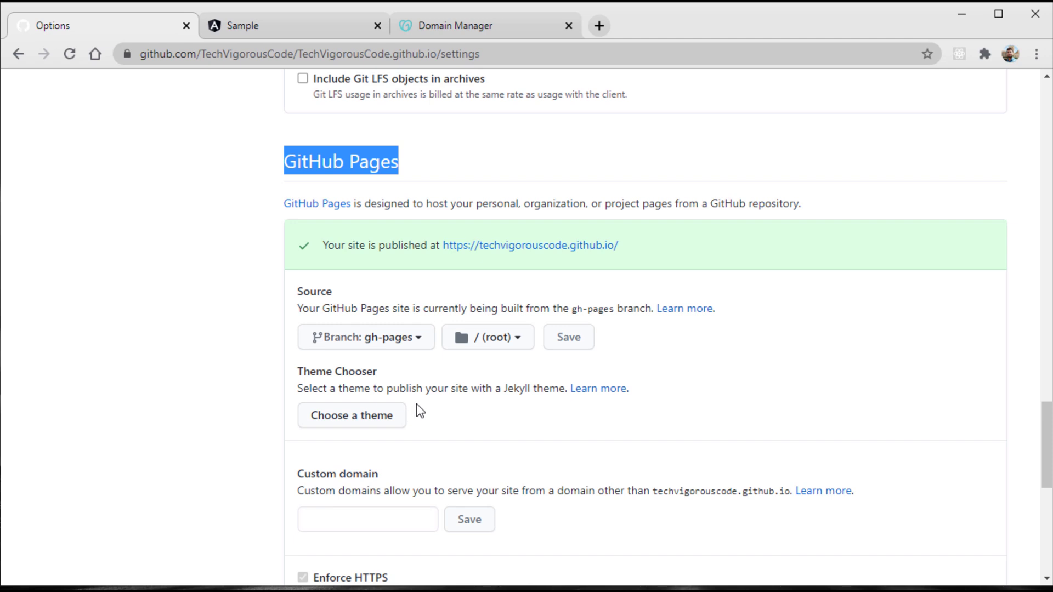
{"action": "scroll", "coordinate": [416, 404], "scroll_direction": "down", "scroll_amount": 1}
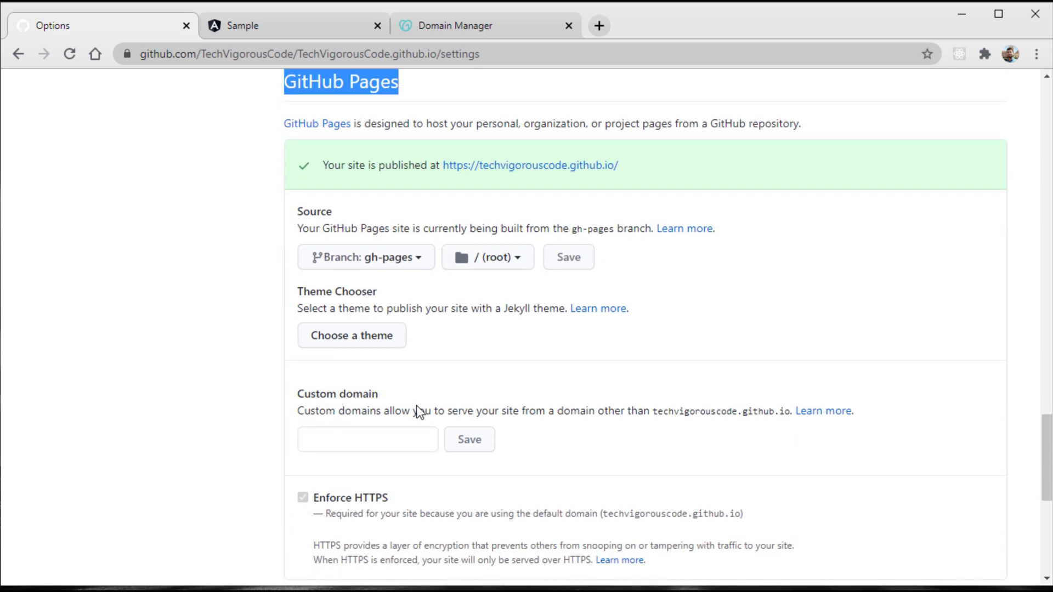
{"action": "left_click", "coordinate": [369, 440]}
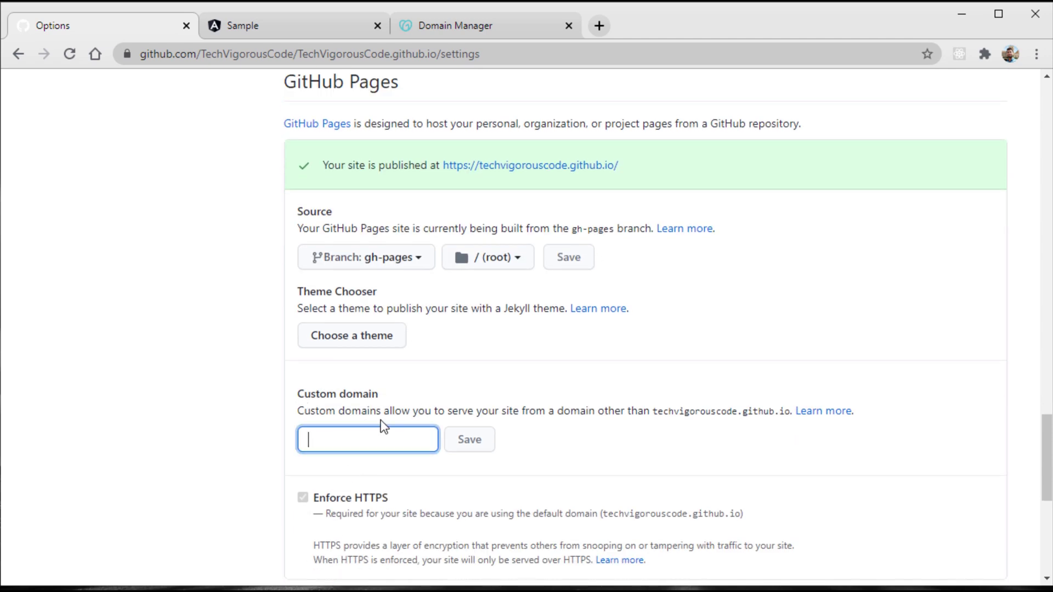
{"action": "left_click", "coordinate": [490, 28]}
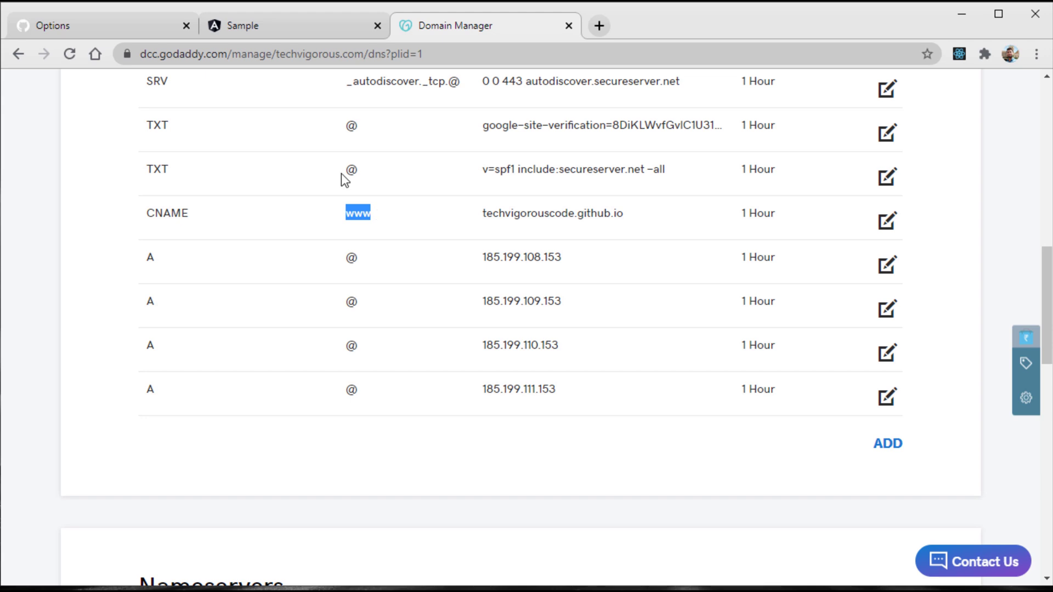
{"action": "left_click_drag", "start_coordinate": [276, 53], "coordinate": [362, 59]}
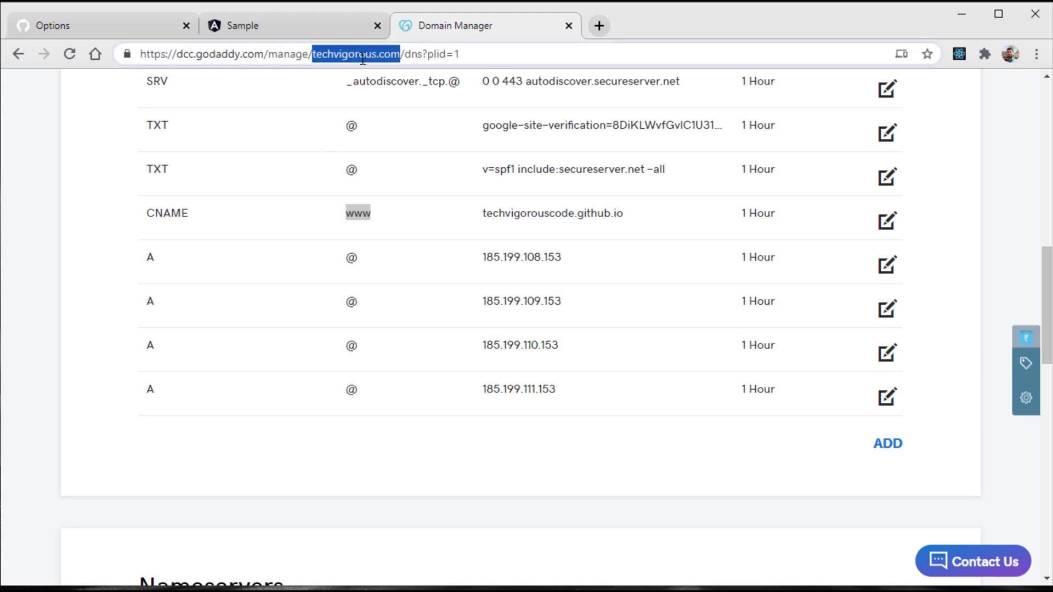
{"action": "left_click", "coordinate": [129, 27]}
{"action": "type", "text": "www."}
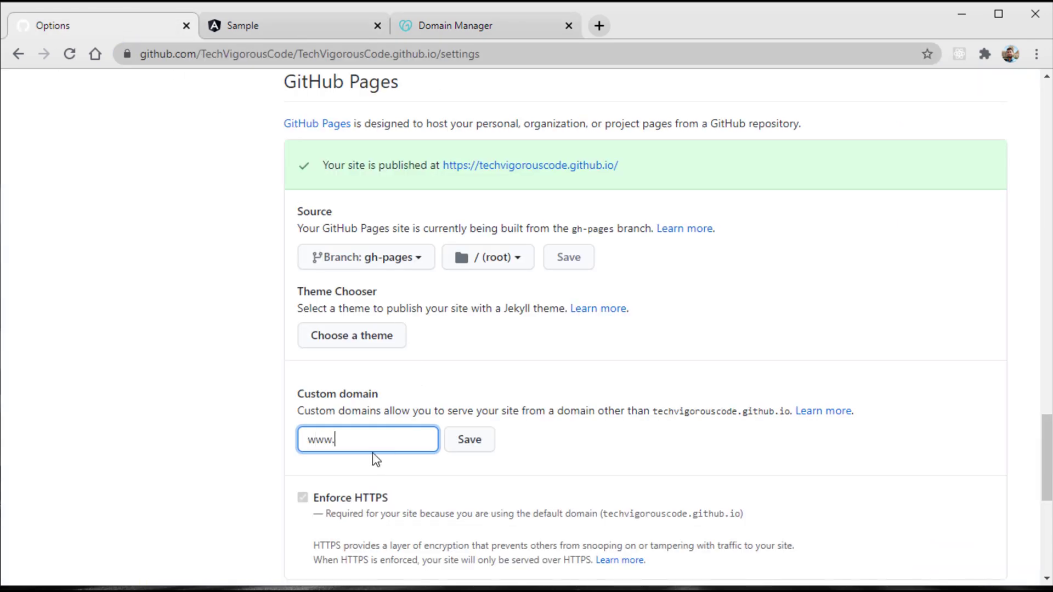
{"action": "key", "text": "ctrl+v"}
- Check the www prefix against the host of the CNAME record on GoDaddy, and save the custom domain on GitHub
{"action": "double_click", "coordinate": [317, 442]}
{"action": "left_click", "coordinate": [454, 33]}
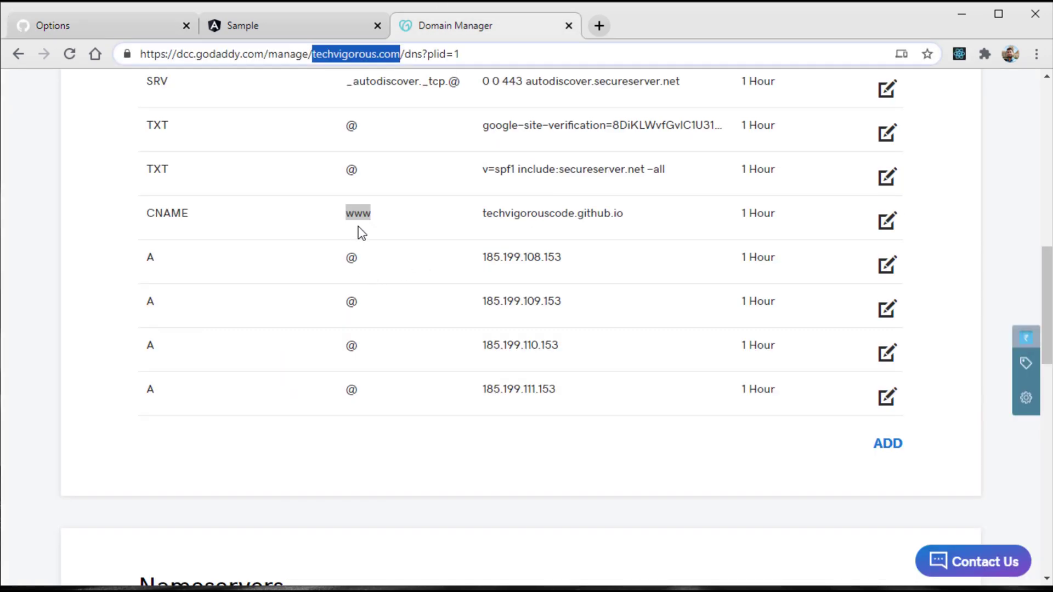
{"action": "left_click", "coordinate": [134, 30]}
{"action": "left_click", "coordinate": [478, 444]}
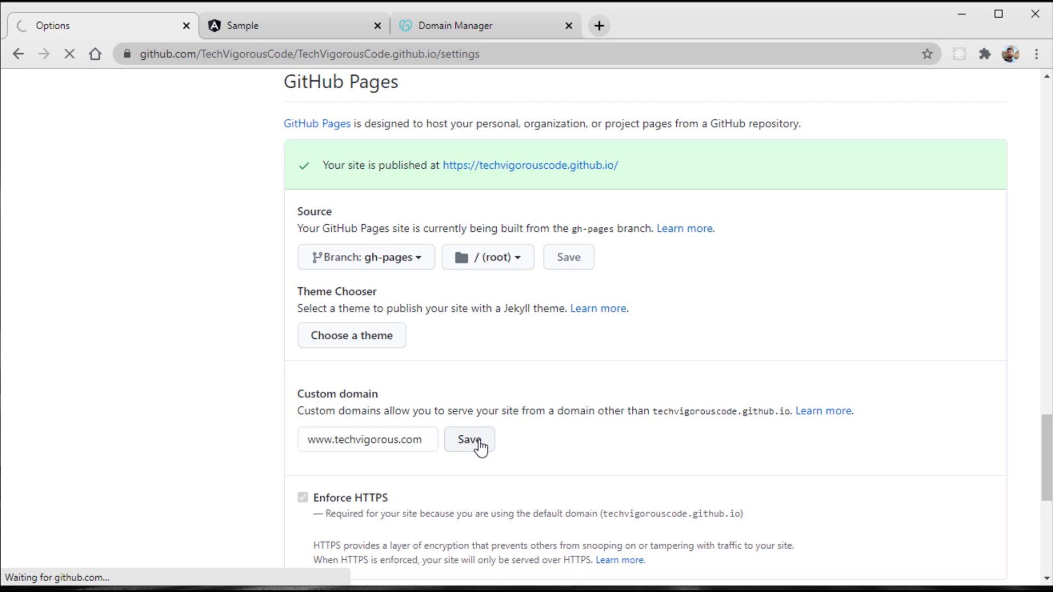
{"action": "scroll", "coordinate": [480, 445], "scroll_direction": "down", "scroll_amount": 8}
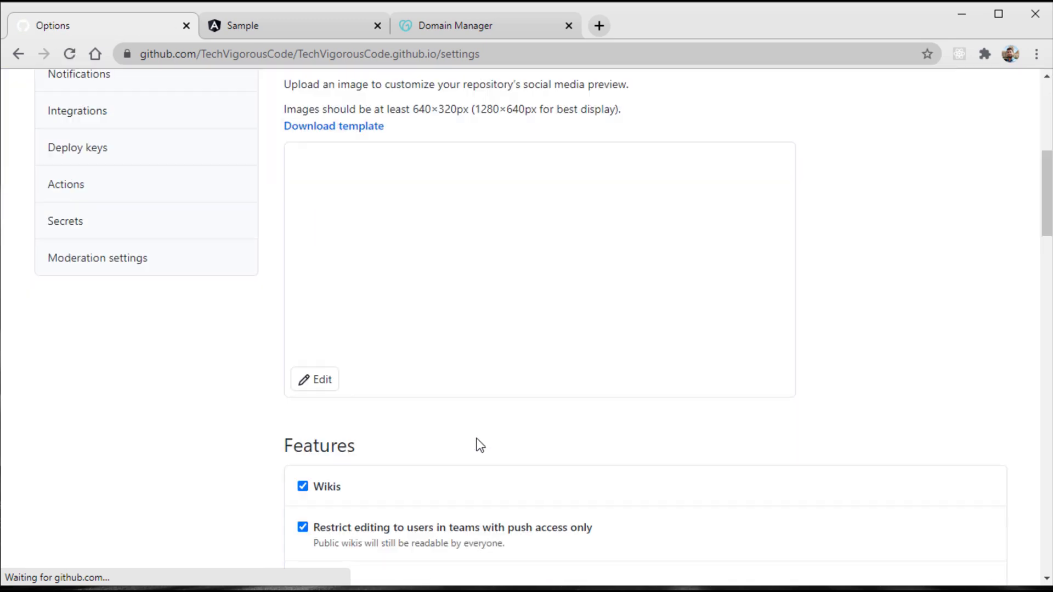
{"action": "scroll", "coordinate": [480, 445], "scroll_direction": "down", "scroll_amount": 20}
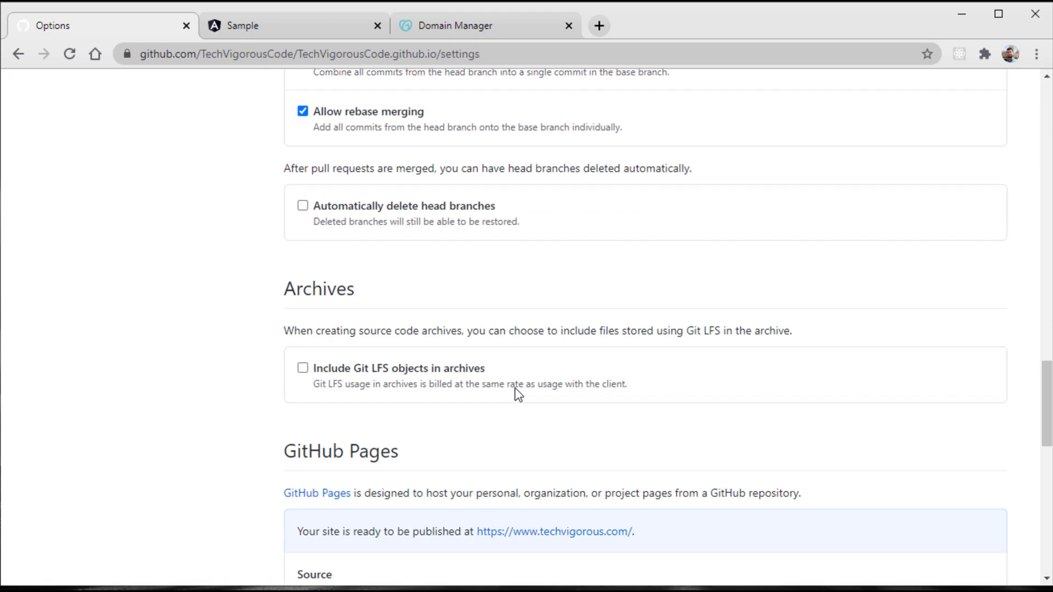
{"action": "scroll", "coordinate": [518, 394], "scroll_direction": "down", "scroll_amount": 5}
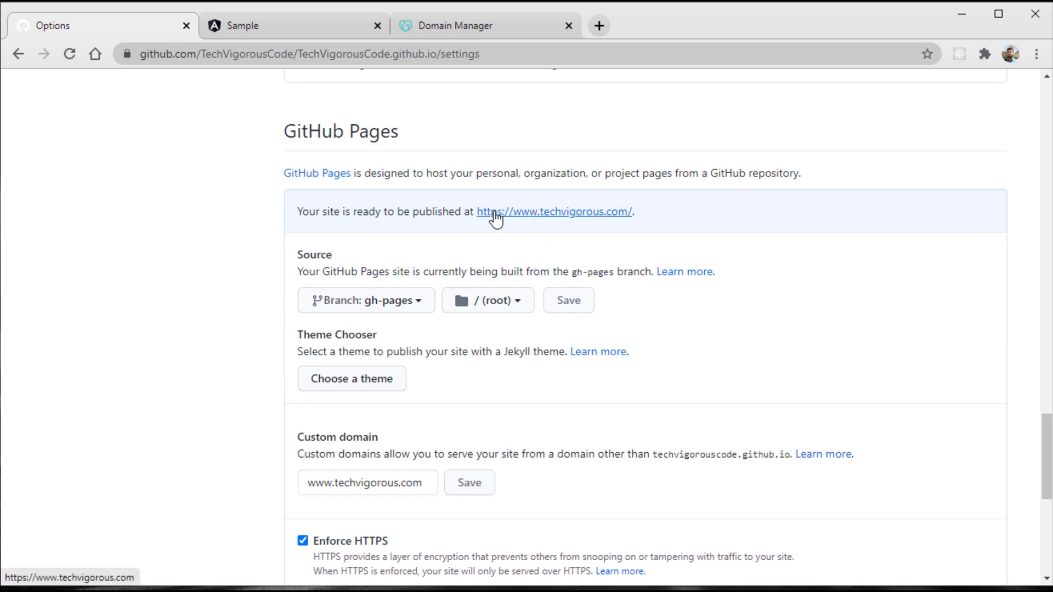
{"action": "right_click", "coordinate": [555, 213]}
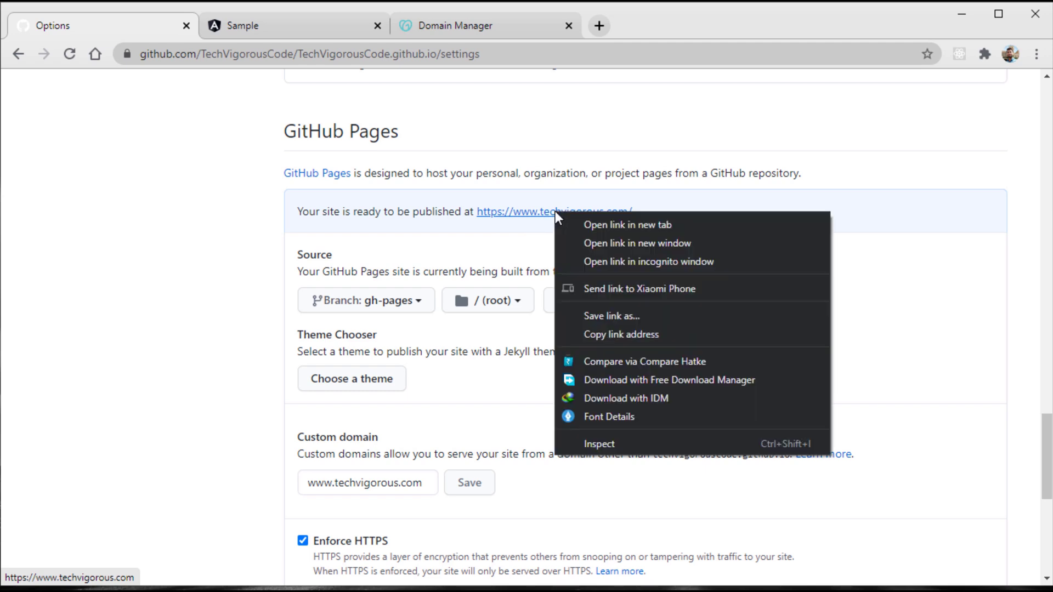
{"action": "left_click", "coordinate": [592, 334]}
{"action": "left_click", "coordinate": [1037, 53]}
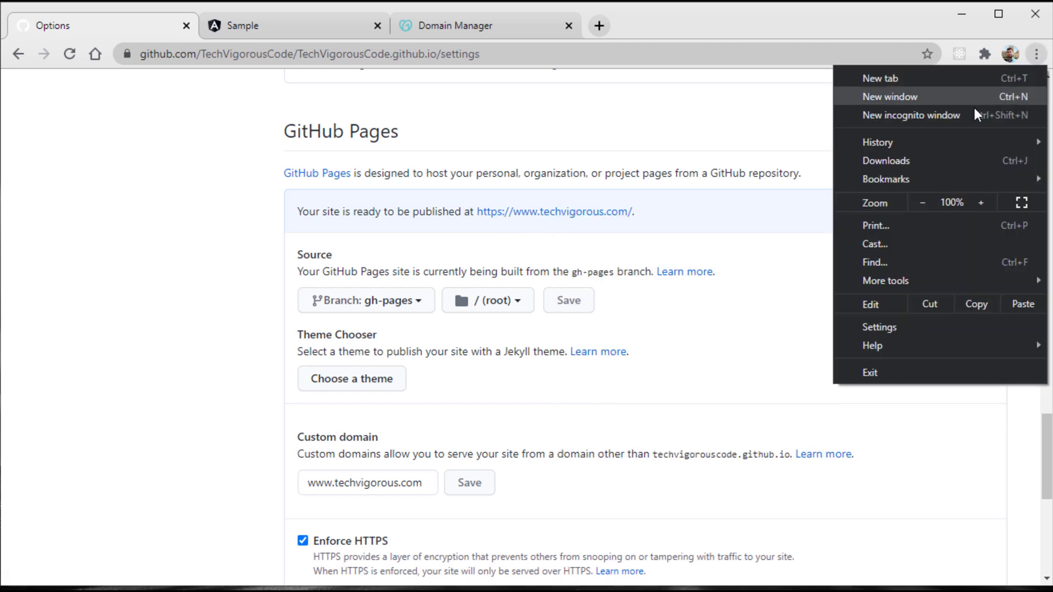
{"action": "left_click", "coordinate": [975, 109]}
{"action": "key", "text": "ctrl+v"}
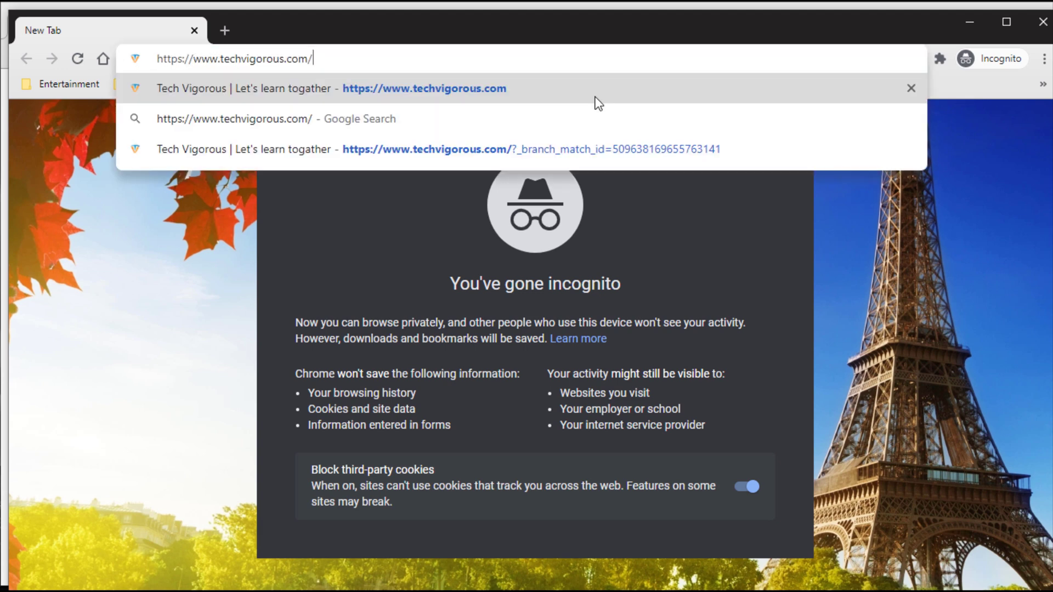
{"action": "key", "text": "Return"}
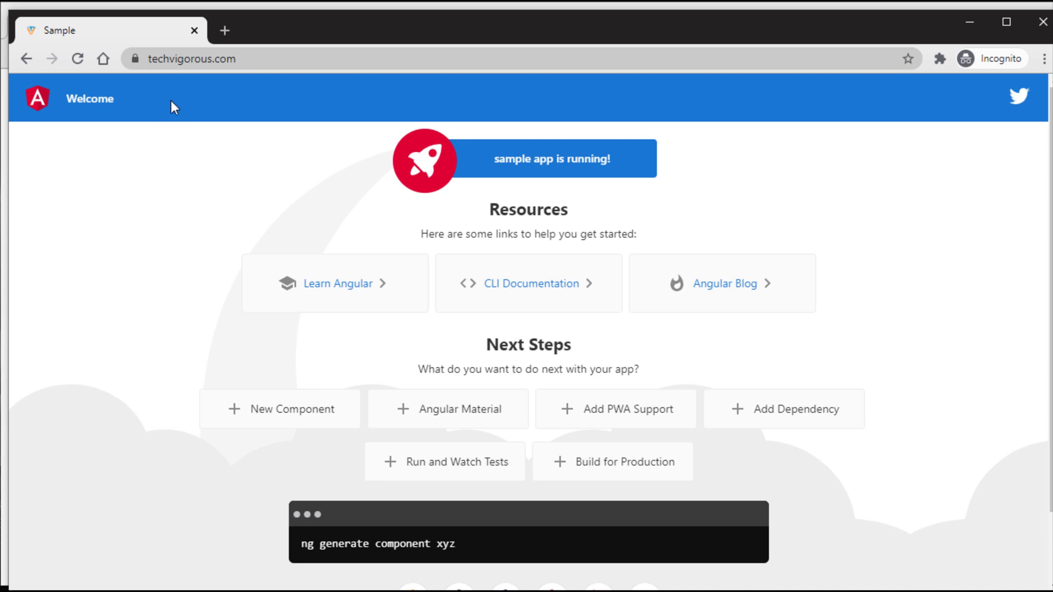
- Examine the domain name and the https protocol in the address of the opened site
{"action": "double_click", "coordinate": [162, 58]}
{"action": "left_click", "coordinate": [178, 132]}
{"action": "left_click", "coordinate": [188, 60]}
{"action": "double_click", "coordinate": [188, 59]}
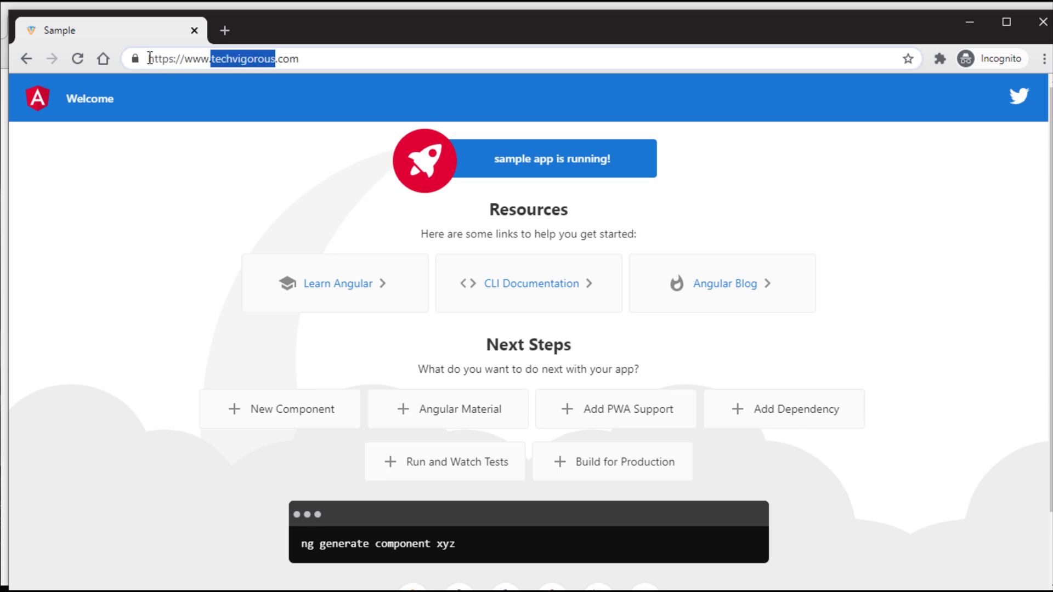
{"action": "left_click_drag", "start_coordinate": [148, 58], "coordinate": [173, 58]}
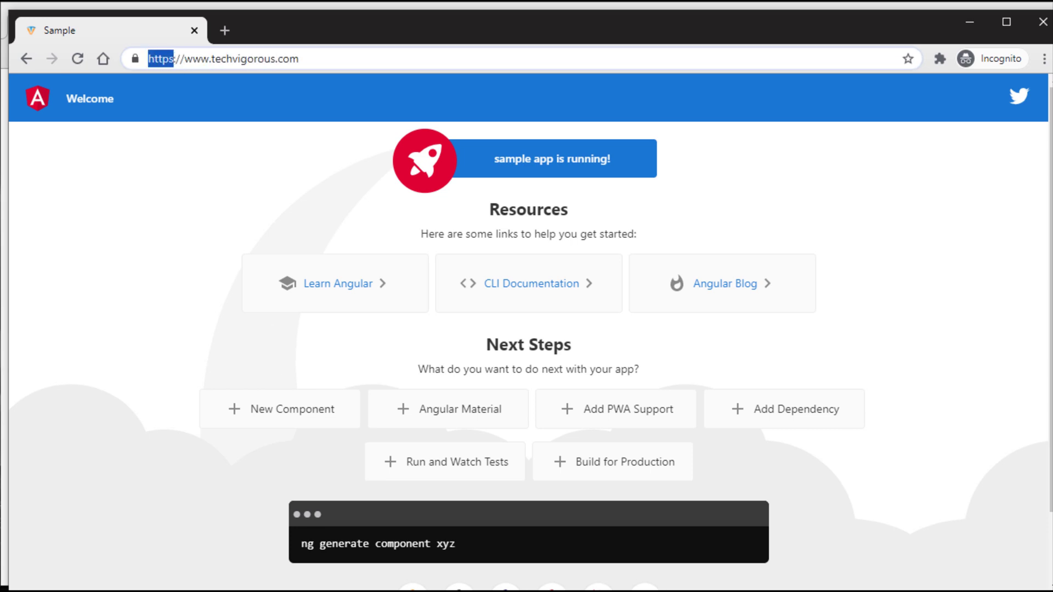
- Turn Enforce HTTPS off and on again in the GitHub Pages settings, reloading the page after each change
{"action": "left_click", "coordinate": [254, 578]}
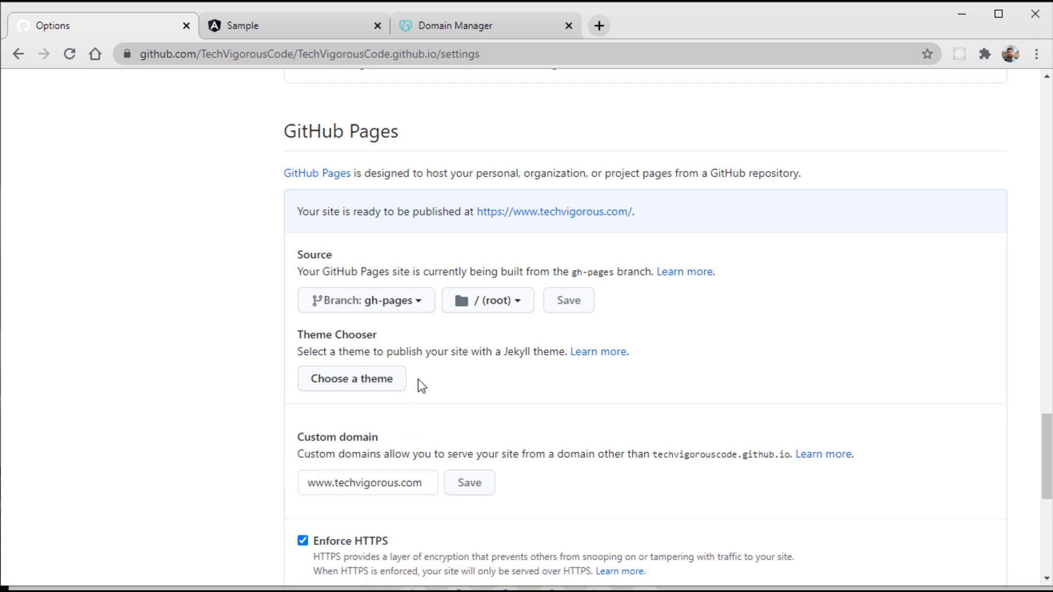
{"action": "scroll", "coordinate": [525, 373], "scroll_direction": "down", "scroll_amount": 2}
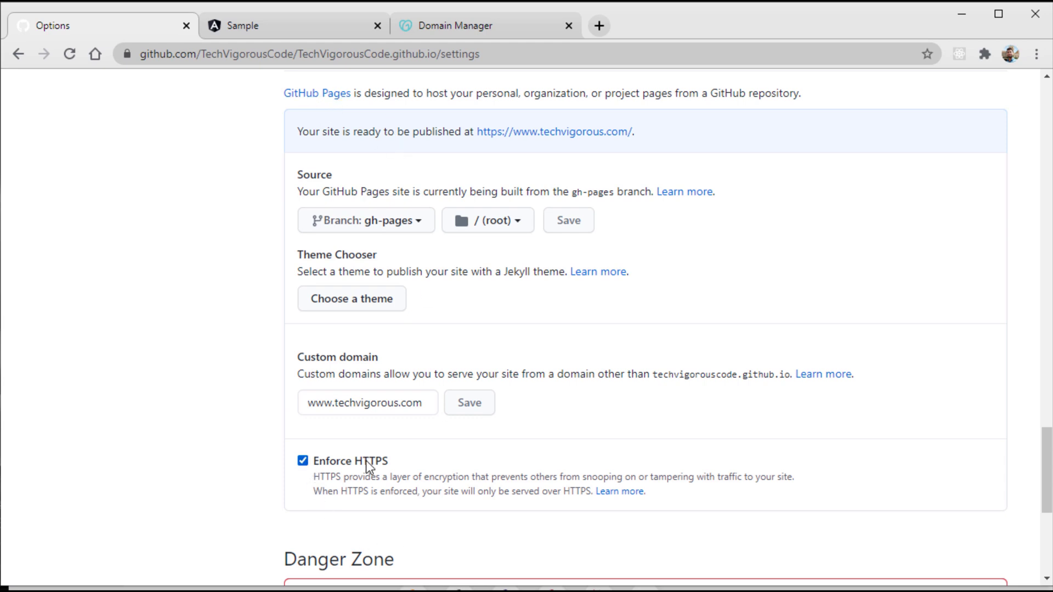
{"action": "left_click", "coordinate": [302, 461]}
{"action": "left_click", "coordinate": [70, 56]}
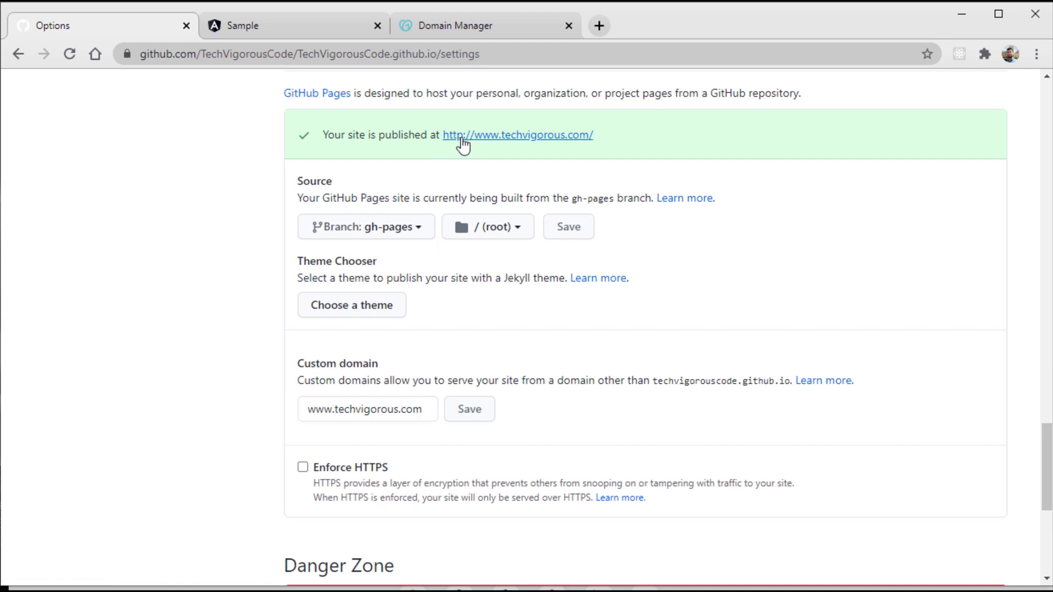
{"action": "left_click", "coordinate": [303, 468]}
{"action": "left_click", "coordinate": [71, 52]}
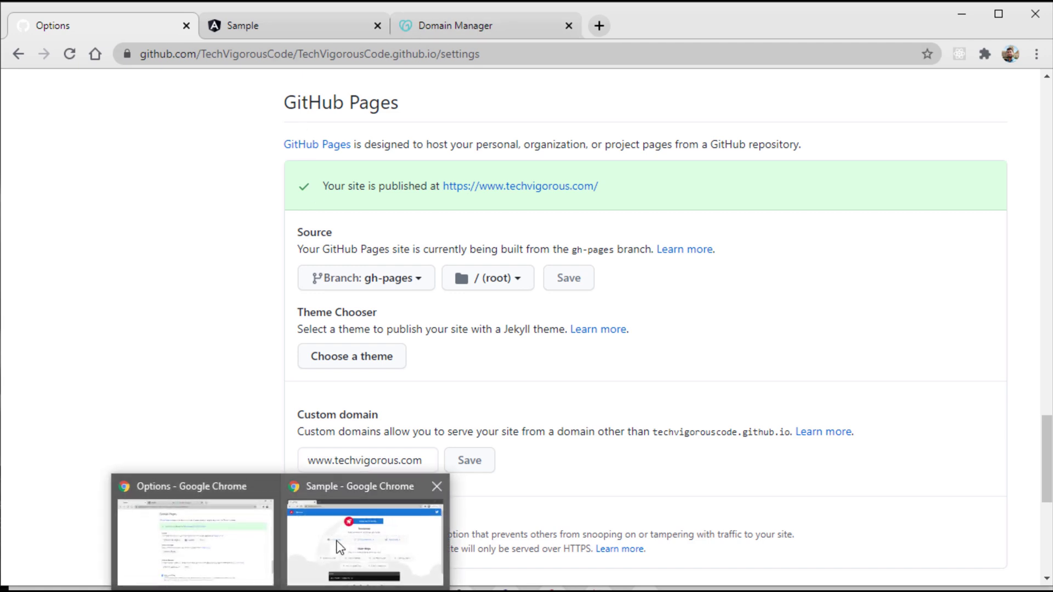
- Check the full address of the custom-domain site in the incognito window and return to the main browser window
{"action": "left_click", "coordinate": [340, 545]}
{"action": "left_click", "coordinate": [291, 60]}
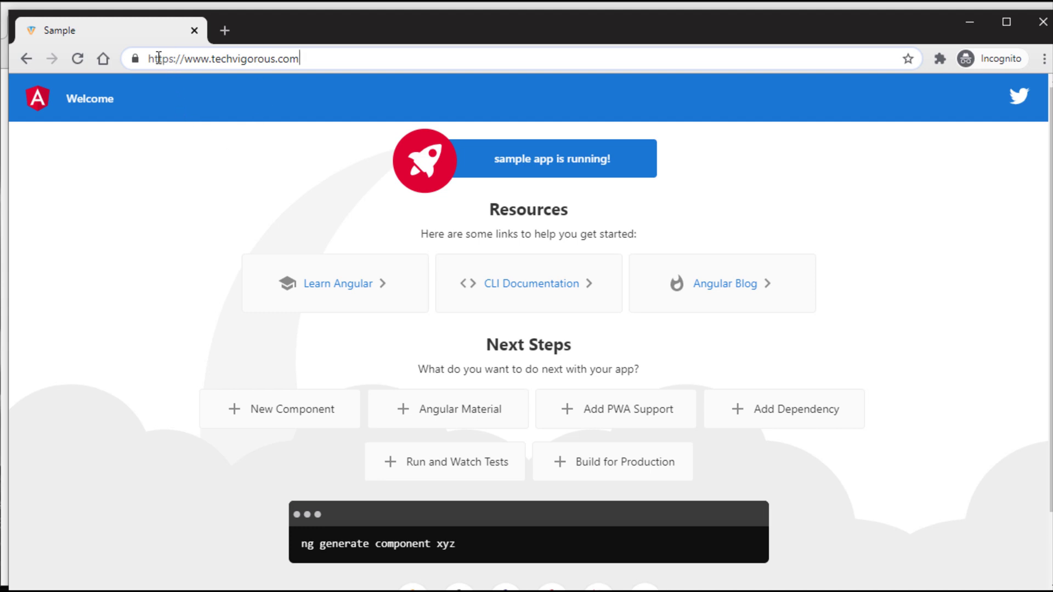
{"action": "key", "text": "alt+Tab"}
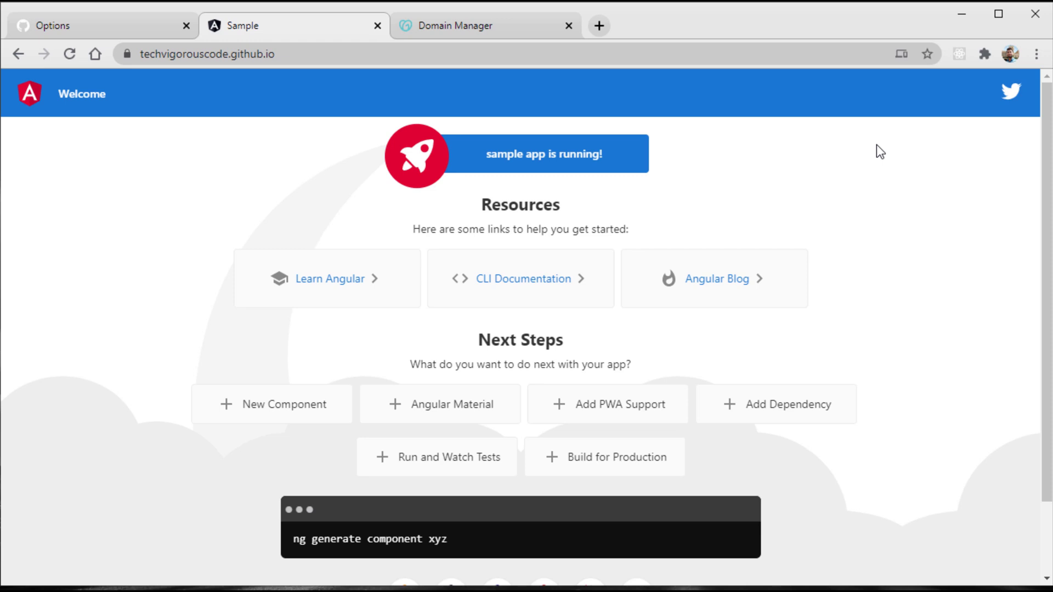